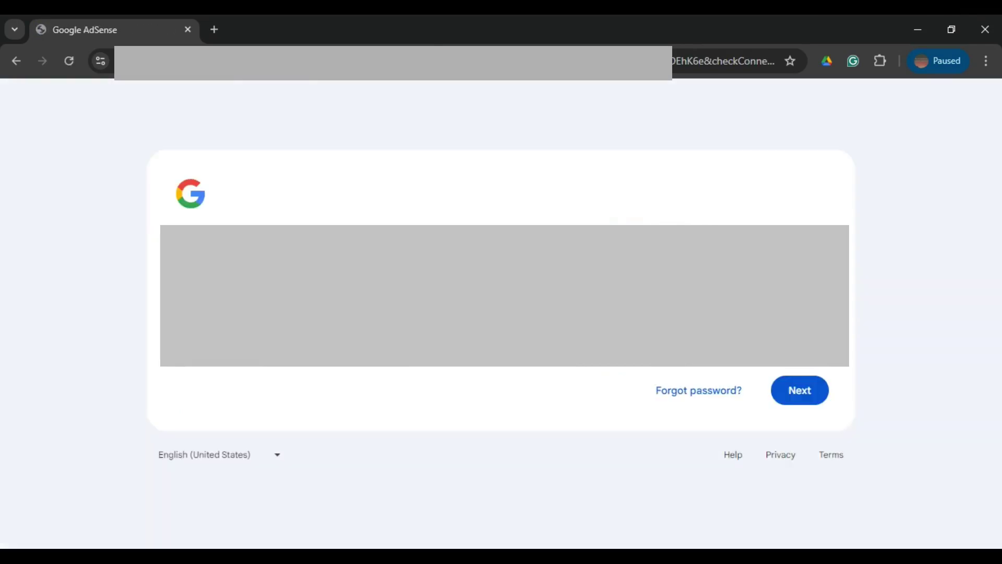
Submit the account password to sign in to AdSense and look through the yellow notices on the home page.
{"action": "left_click", "coordinate": [815, 395]}
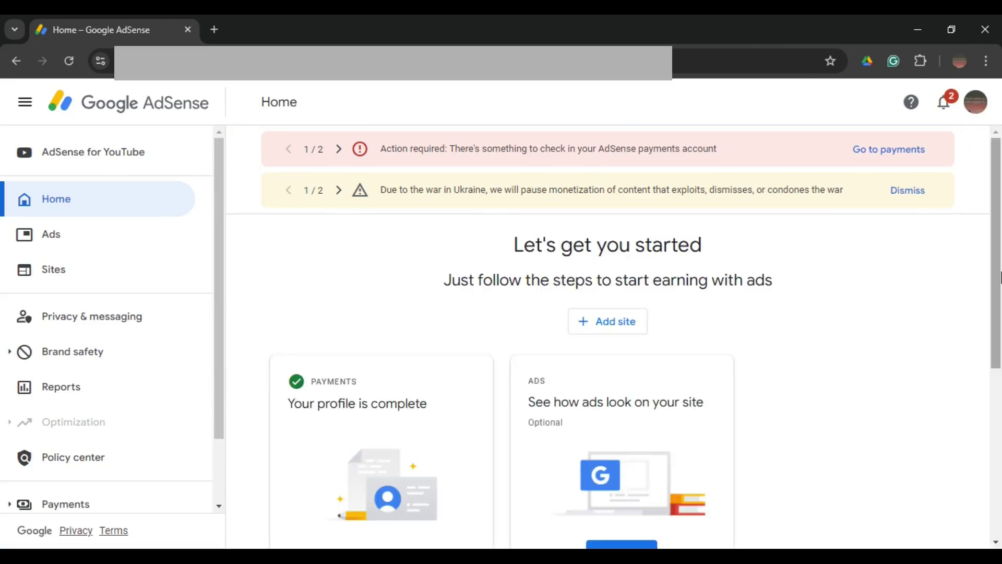
{"action": "left_click", "coordinate": [339, 190]}
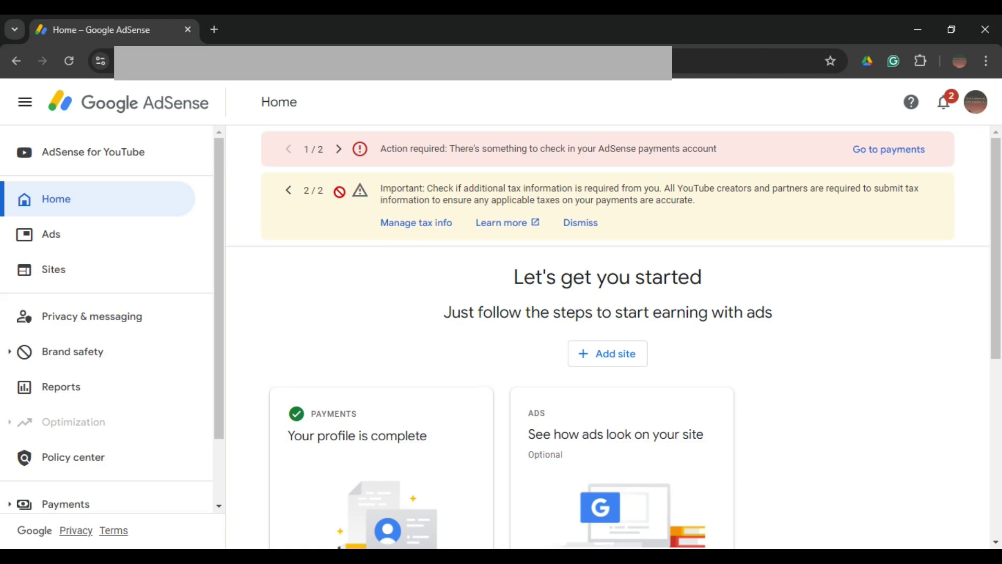
{"action": "left_click", "coordinate": [287, 191]}
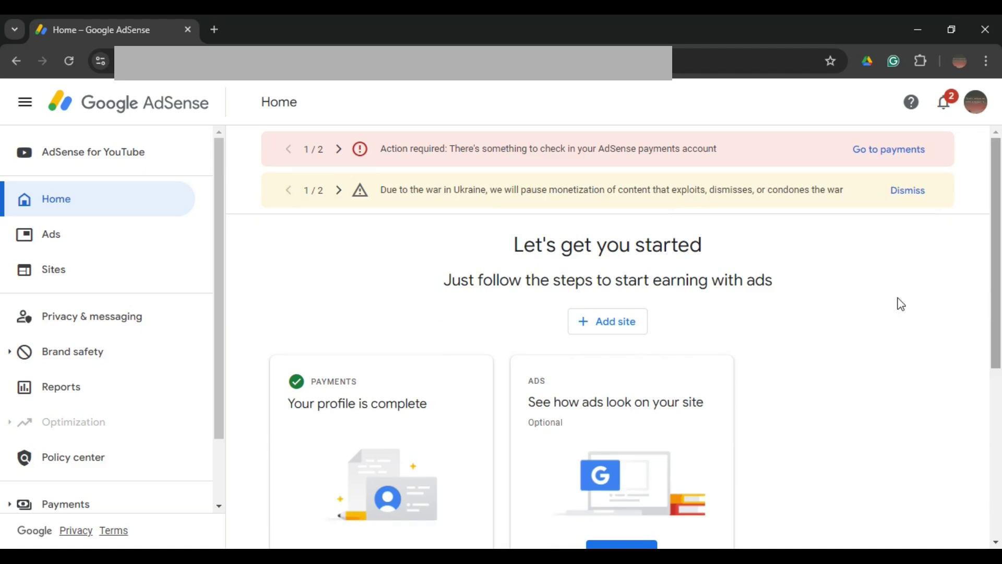
Expand the Payments section and open its Payments info page.
{"action": "scroll", "coordinate": [185, 338], "scroll_direction": "down", "scroll_amount": 2}
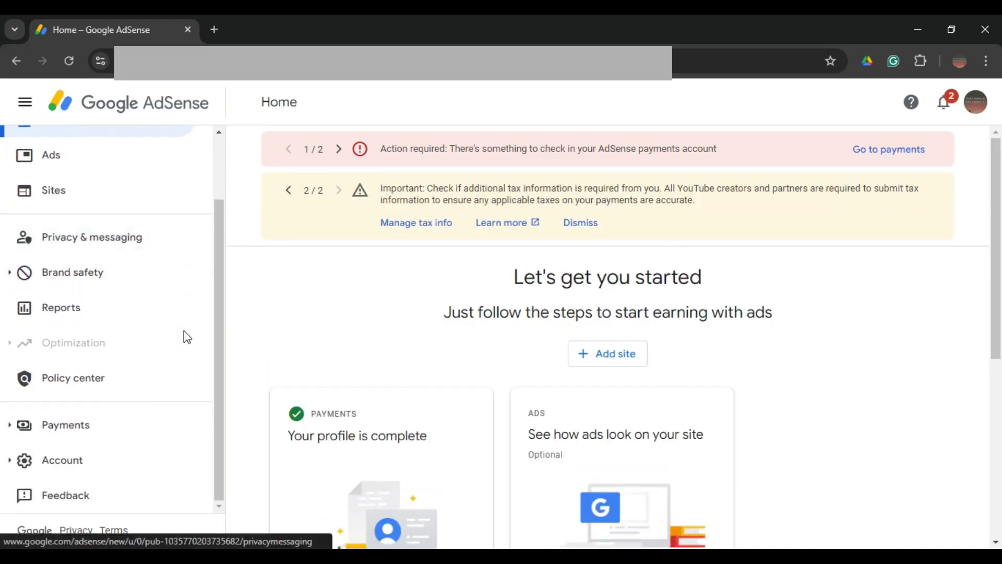
{"action": "left_click", "coordinate": [40, 432]}
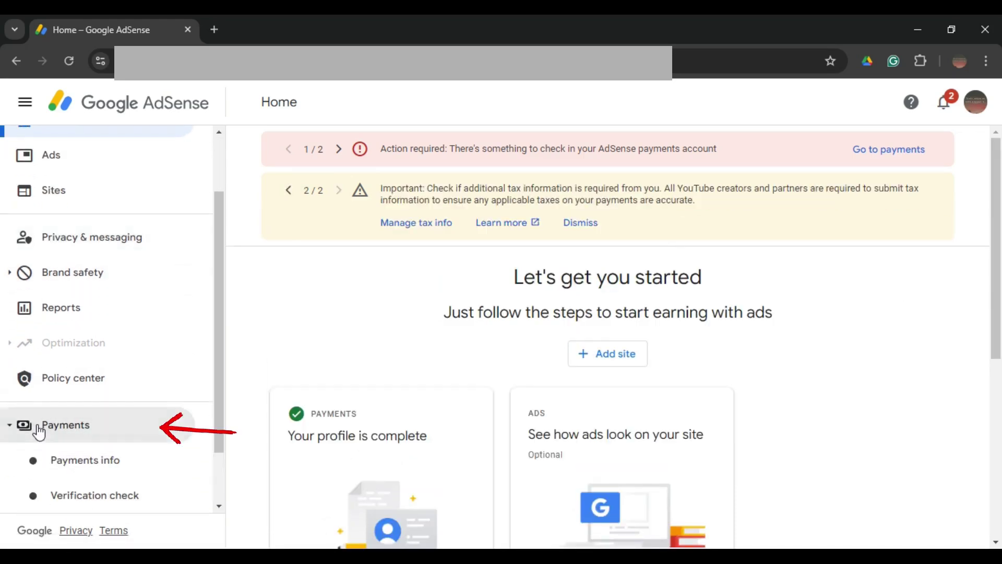
{"action": "scroll", "coordinate": [182, 420], "scroll_direction": "down", "scroll_amount": 1}
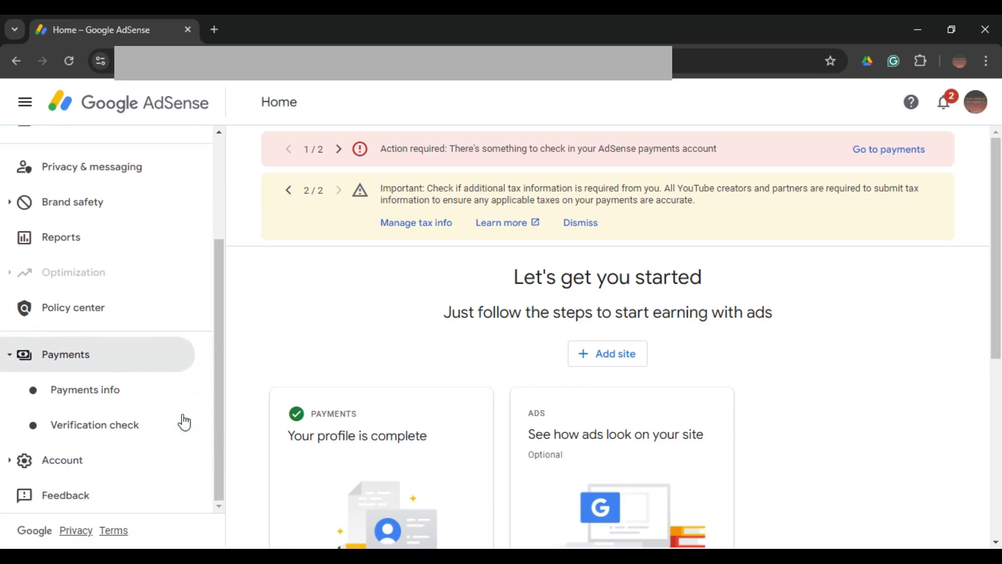
{"action": "left_click", "coordinate": [148, 395]}
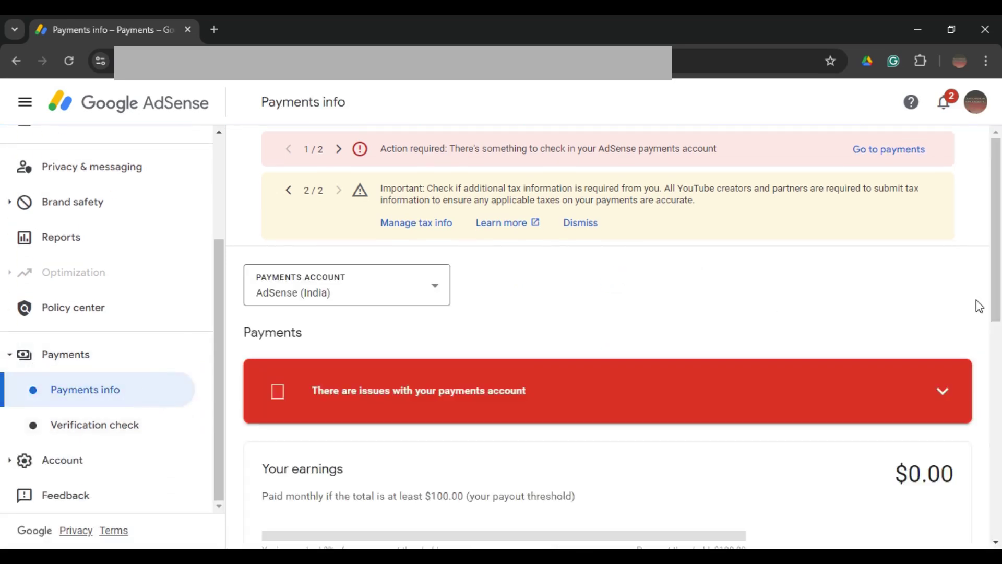
Switch the payments account to YouTube (India) and check its payments notice.
{"action": "left_click", "coordinate": [434, 286]}
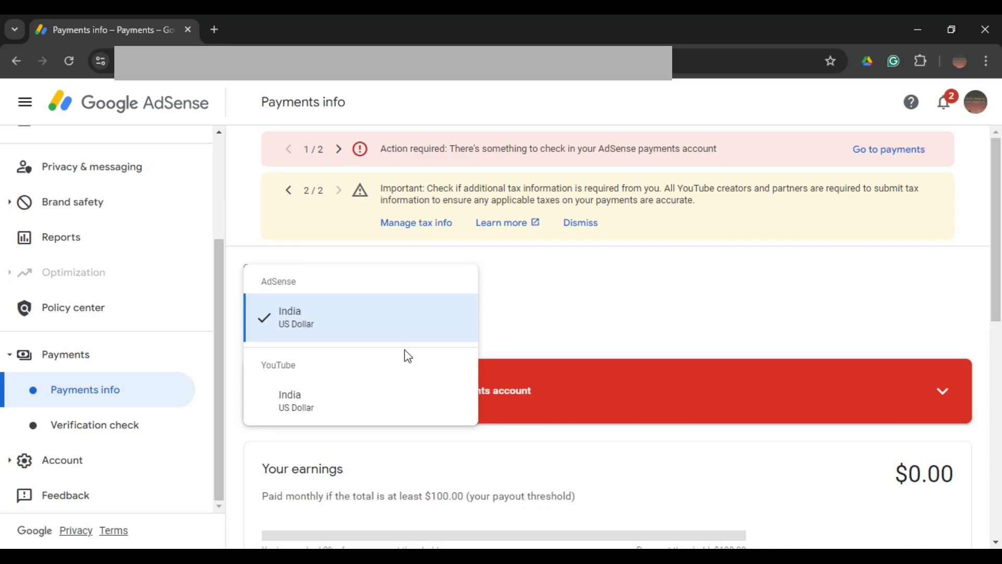
{"action": "left_click", "coordinate": [380, 405]}
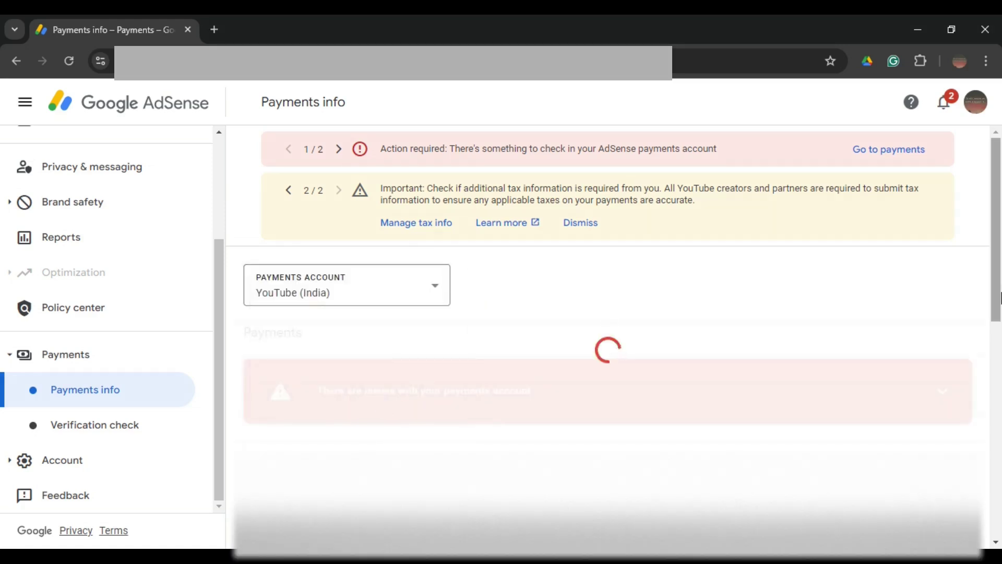
{"action": "scroll", "coordinate": [1000, 297], "scroll_direction": "down", "scroll_amount": 2}
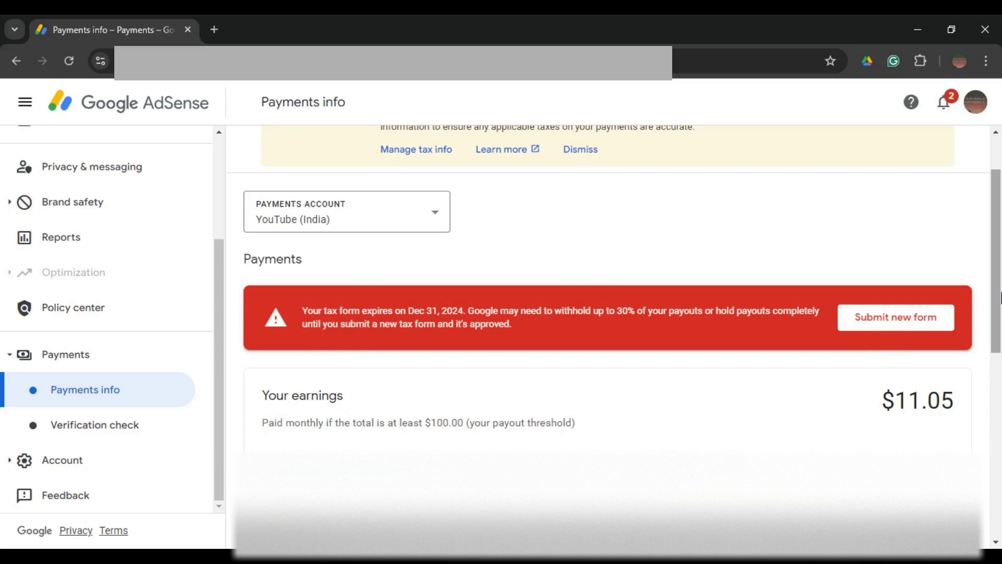
{"action": "scroll", "coordinate": [1000, 298], "scroll_direction": "up", "scroll_amount": 1}
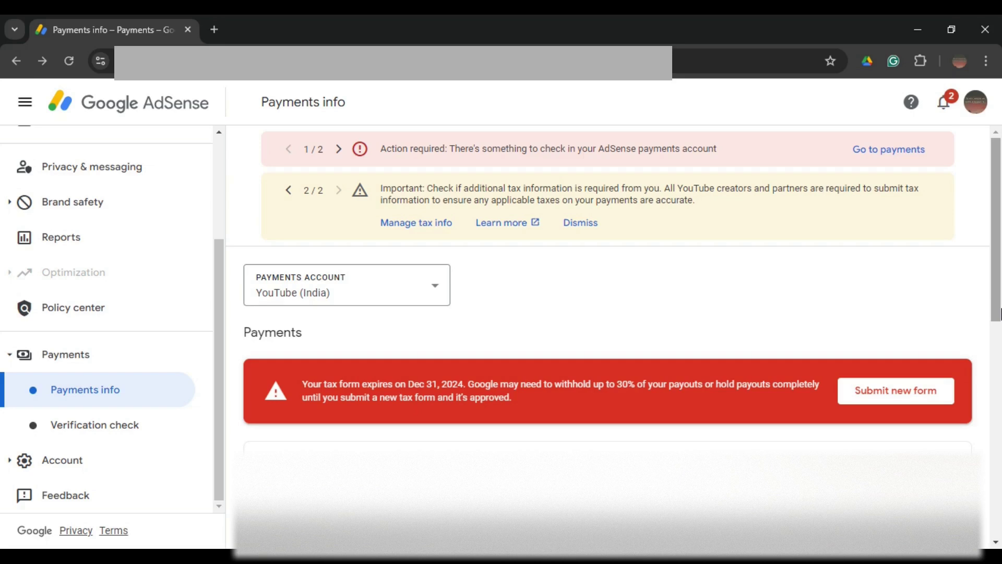
Open the payments account's settings and go to manage tax info under United States tax info.
{"action": "scroll", "coordinate": [1000, 313], "scroll_direction": "down", "scroll_amount": 5}
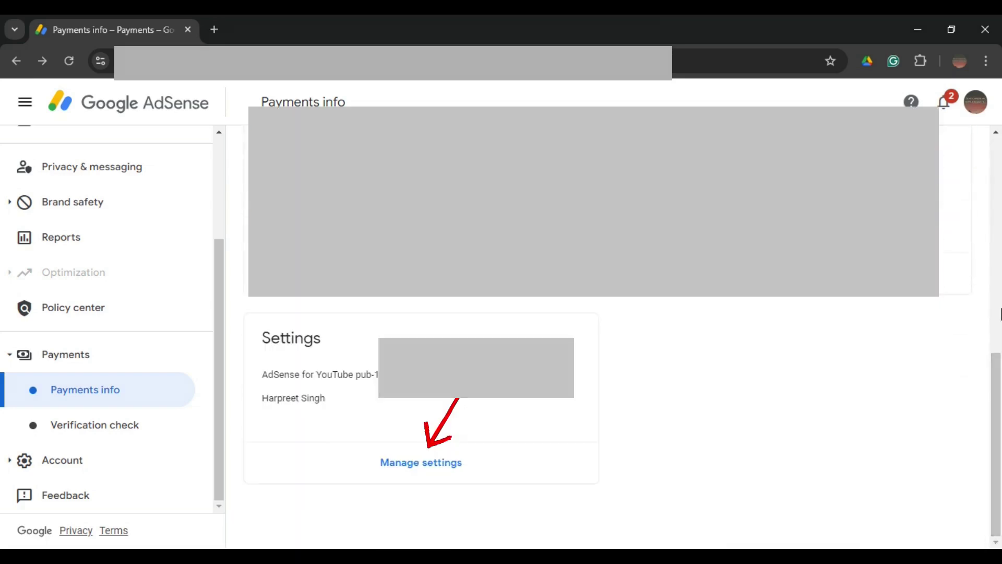
{"action": "left_click", "coordinate": [422, 464]}
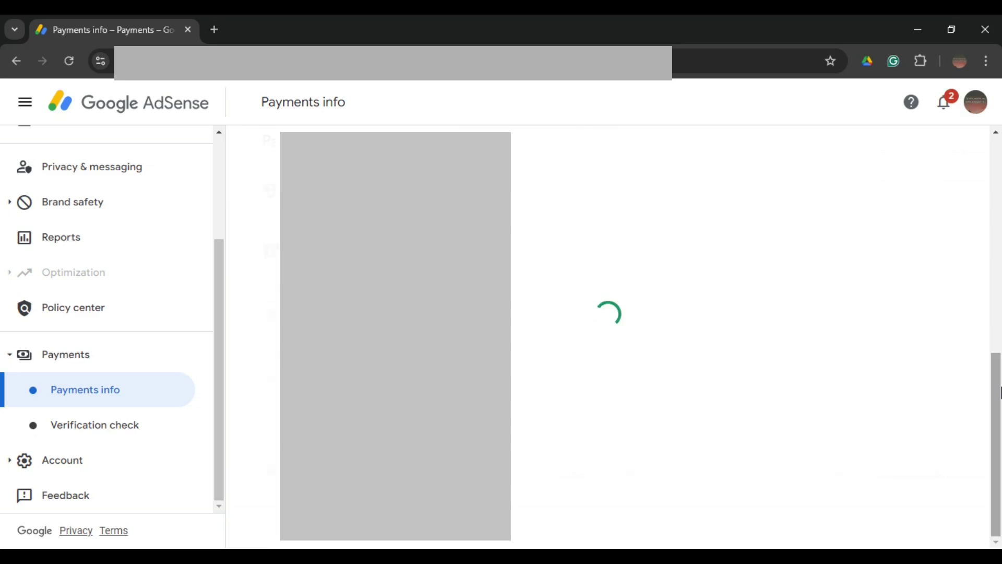
{"action": "scroll", "coordinate": [1001, 393], "scroll_direction": "down", "scroll_amount": 3}
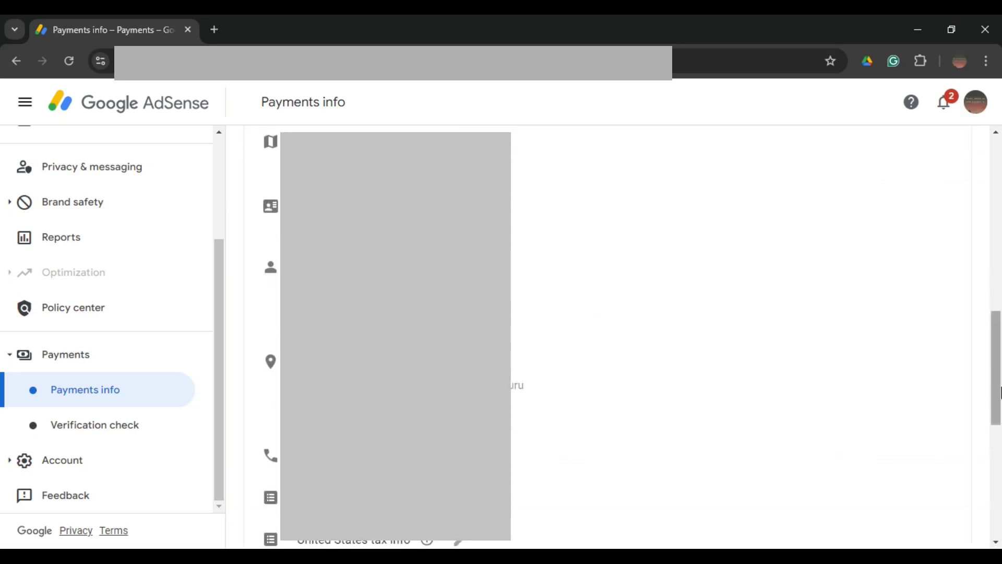
{"action": "scroll", "coordinate": [1001, 393], "scroll_direction": "down", "scroll_amount": 4}
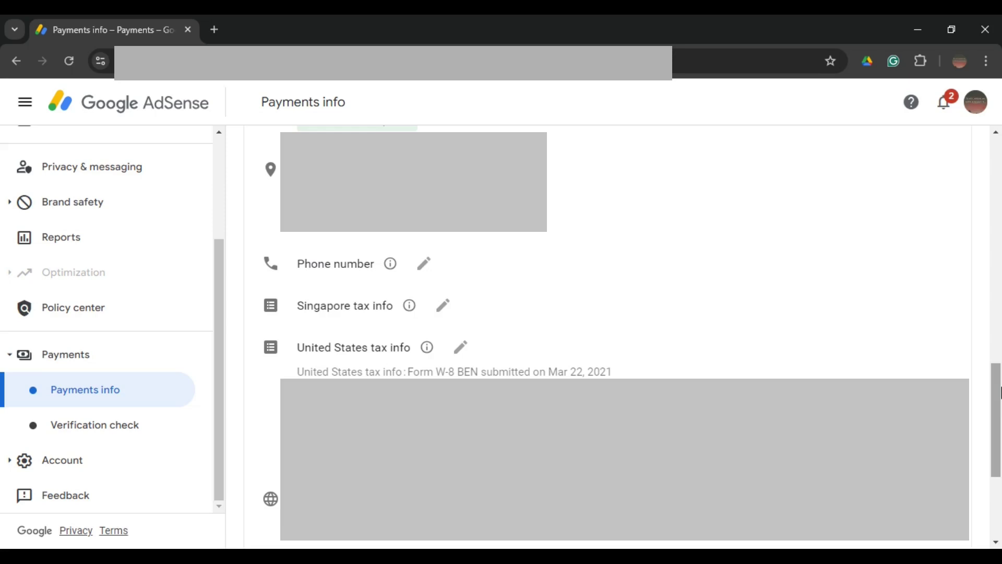
{"action": "left_click", "coordinate": [462, 350]}
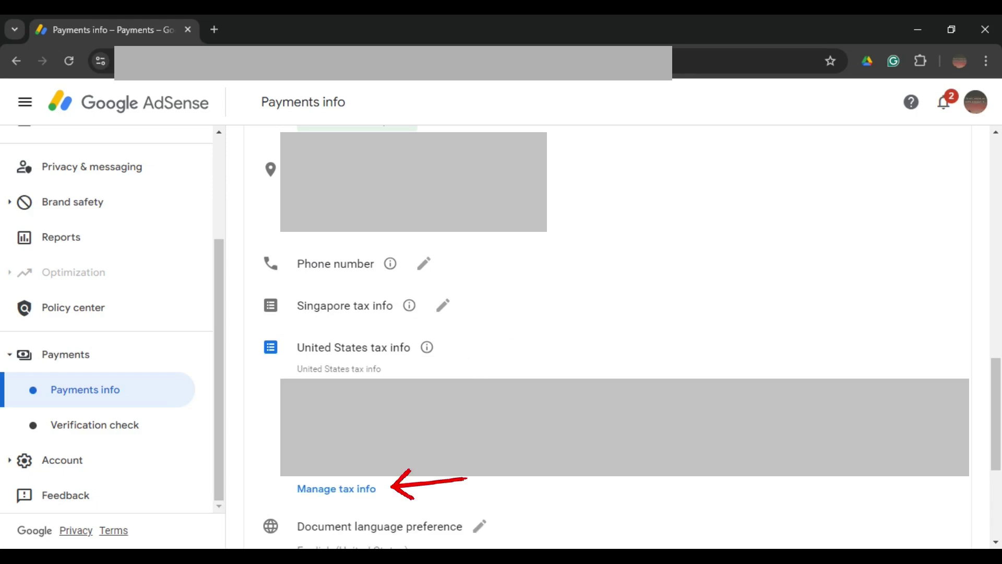
{"action": "left_click", "coordinate": [345, 492]}
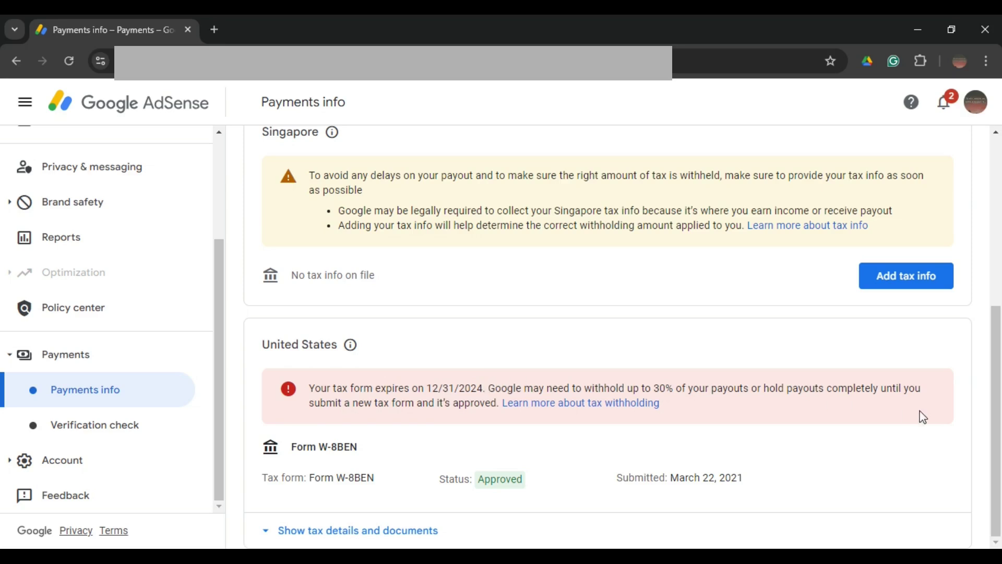
Show the United States tax details and documents and start a new form to replace the submitted Form W-8BEN.
{"action": "left_click", "coordinate": [394, 531]}
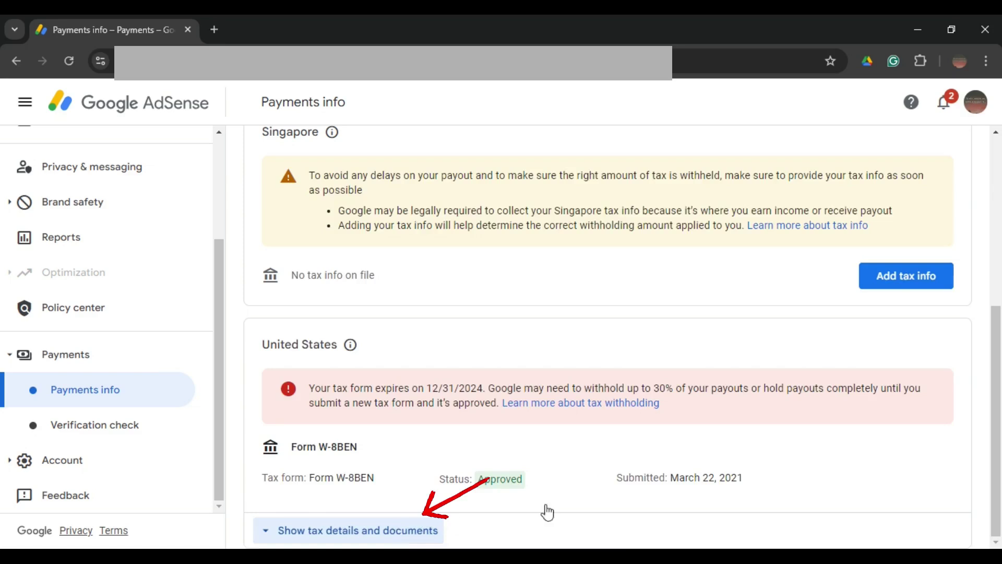
{"action": "scroll", "coordinate": [991, 424], "scroll_direction": "down", "scroll_amount": 5}
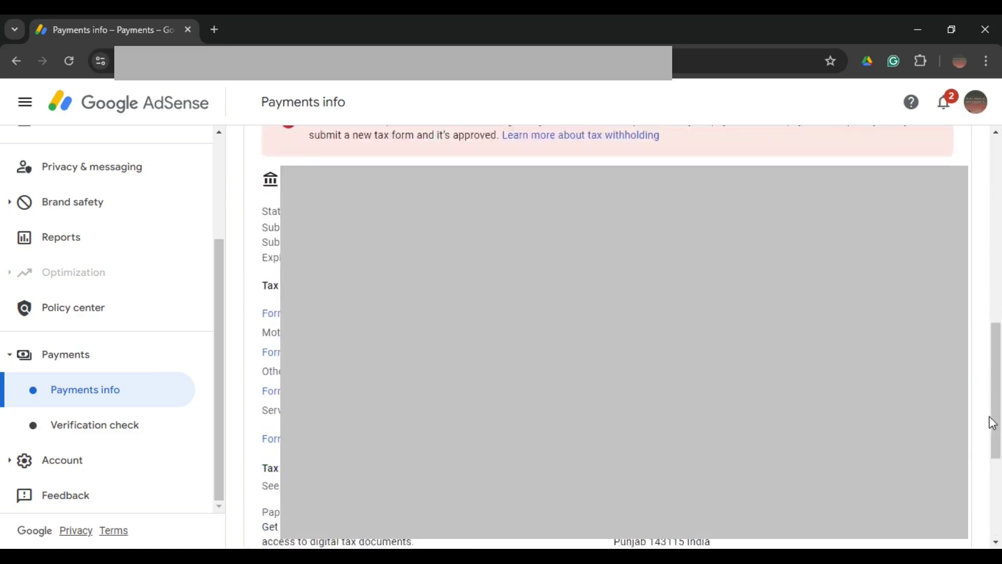
{"action": "scroll", "coordinate": [992, 423], "scroll_direction": "up", "scroll_amount": 1}
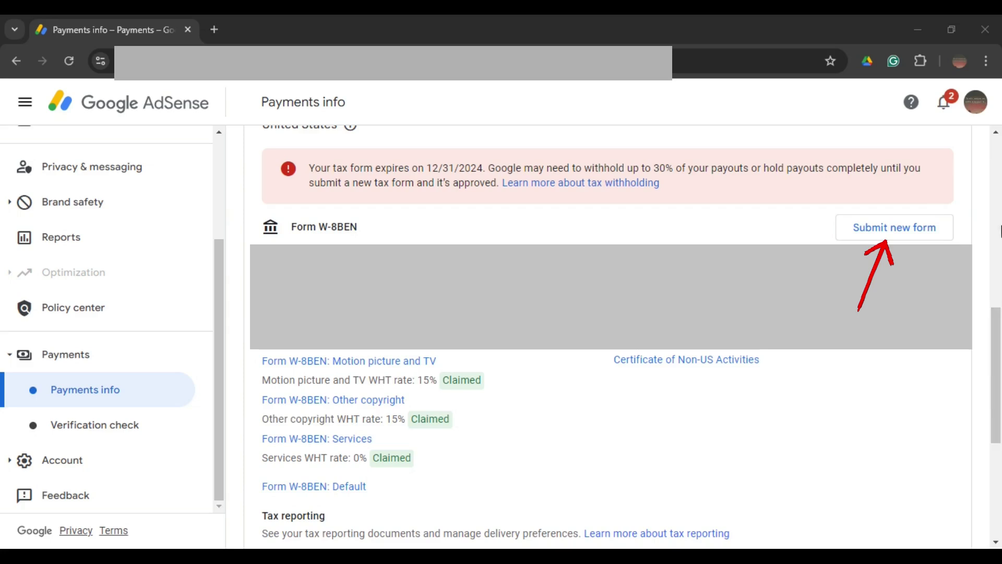
{"action": "left_click", "coordinate": [917, 235]}
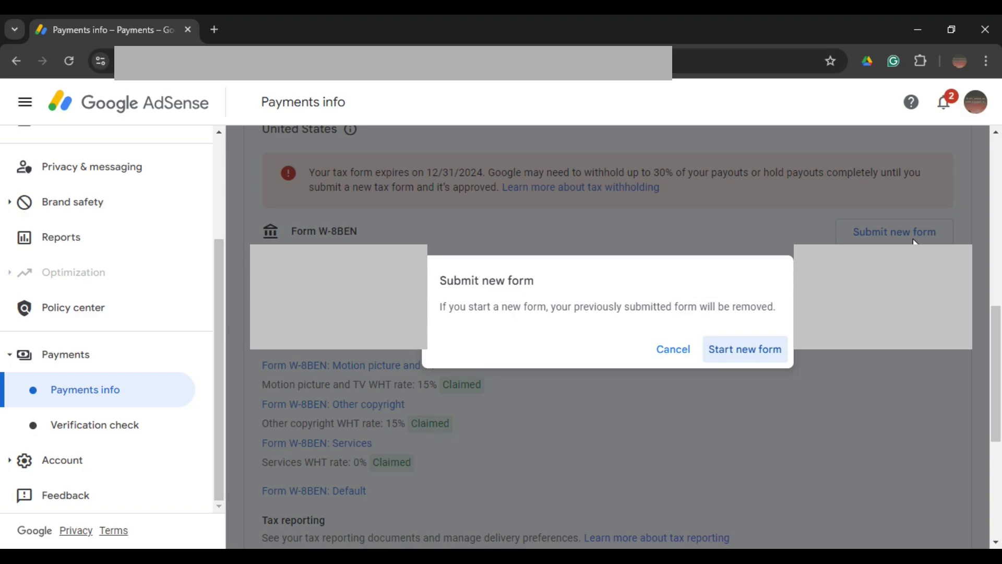
{"action": "left_click", "coordinate": [775, 352]}
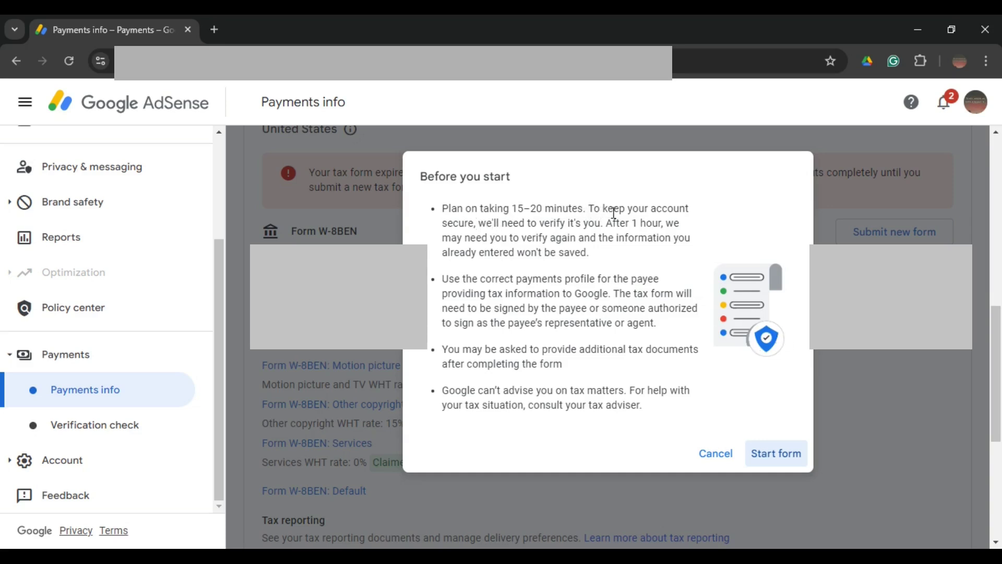
{"action": "left_click", "coordinate": [777, 453]}
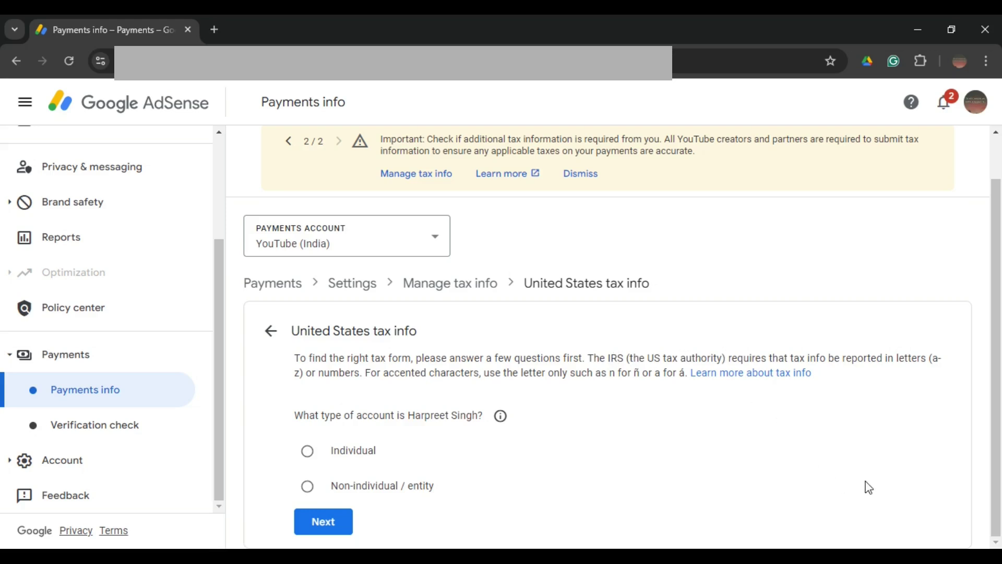
Set the account type to Individual and answer No to being a citizen or resident of the United States.
{"action": "left_click", "coordinate": [308, 452]}
{"action": "left_click", "coordinate": [342, 520]}
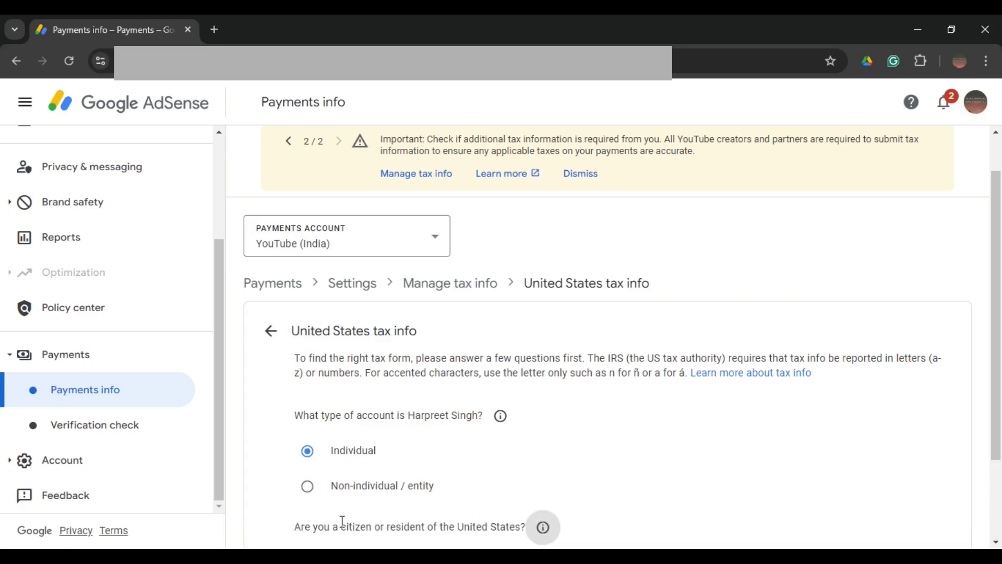
{"action": "scroll", "coordinate": [749, 458], "scroll_direction": "down", "scroll_amount": 2}
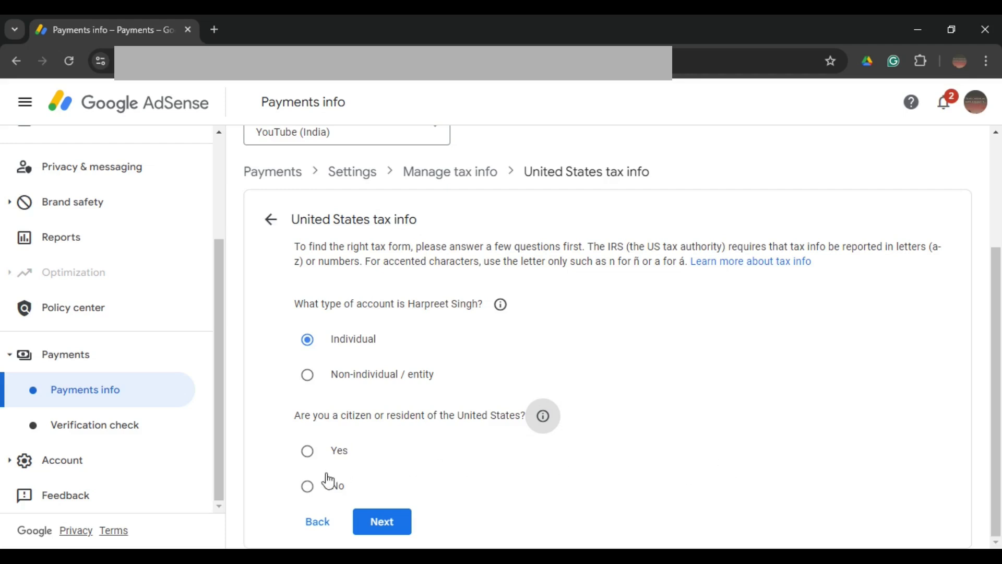
{"action": "left_click", "coordinate": [308, 487]}
{"action": "left_click", "coordinate": [402, 526]}
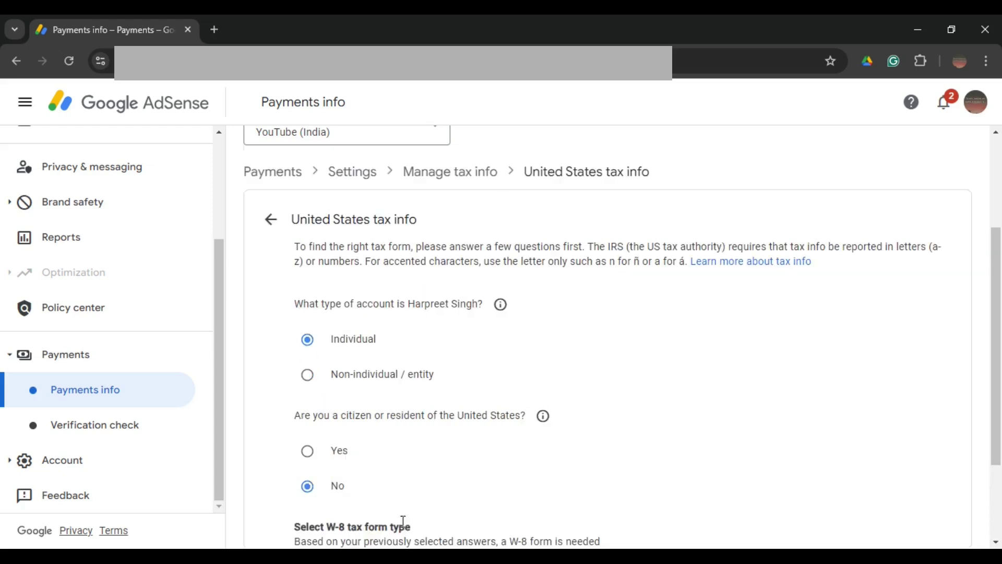
Choose W-8BEN as the W-8 tax form type and start that form.
{"action": "scroll", "coordinate": [818, 364], "scroll_direction": "down", "scroll_amount": 3}
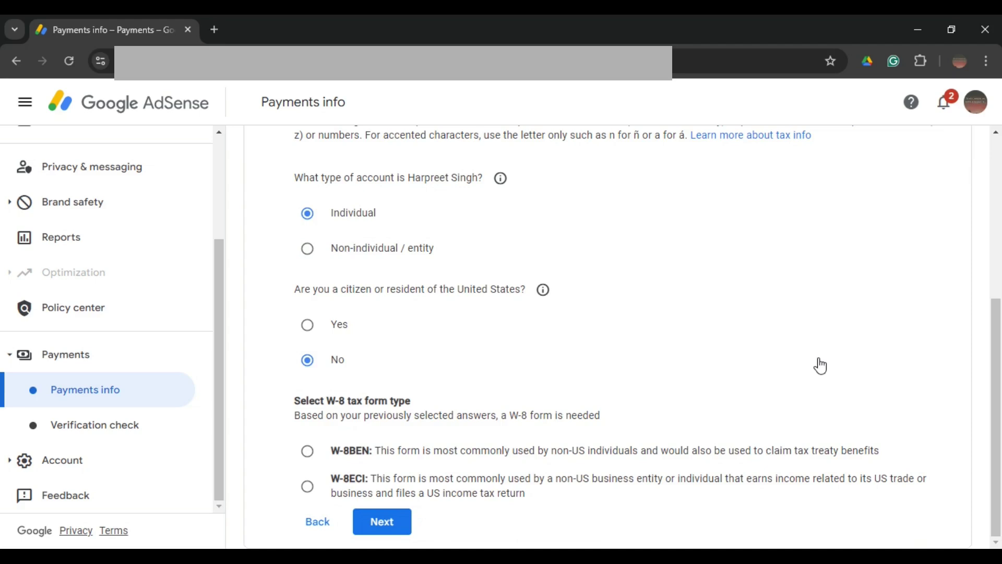
{"action": "left_click", "coordinate": [308, 453]}
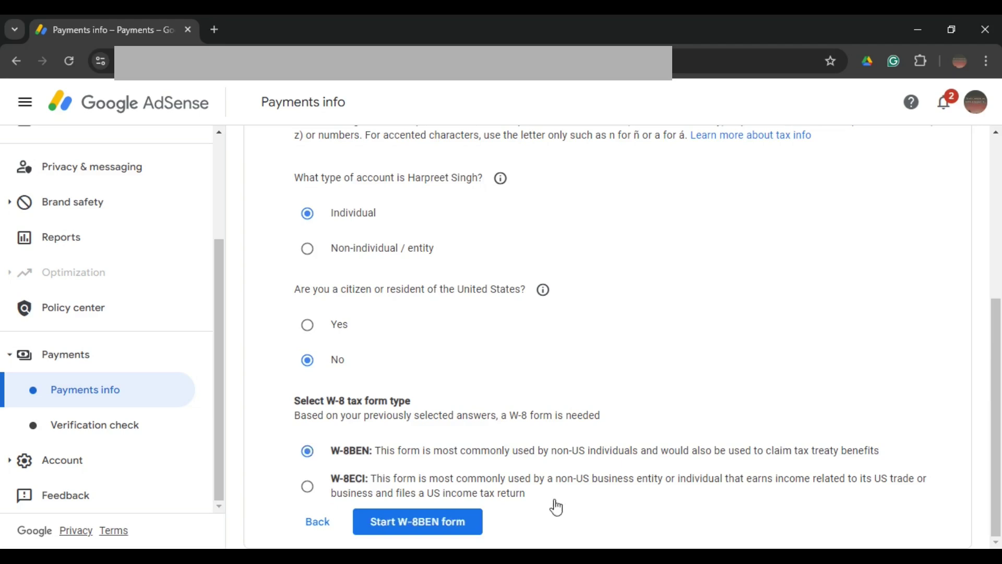
{"action": "left_click", "coordinate": [468, 526]}
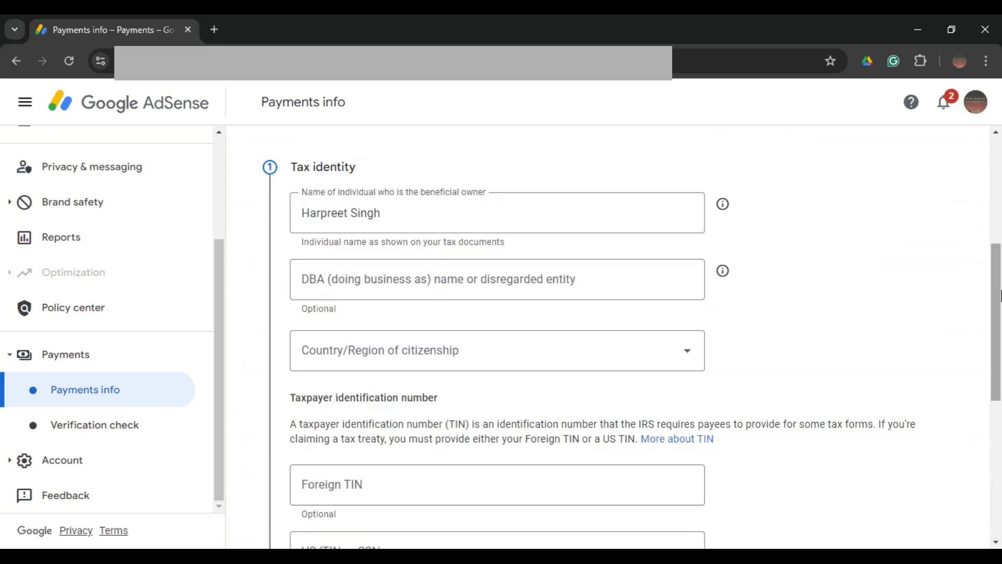
Set the country/region of citizenship to India in the Tax identity section.
{"action": "scroll", "coordinate": [662, 284], "scroll_direction": "down", "scroll_amount": 1}
{"action": "left_click", "coordinate": [662, 284]}
{"action": "scroll", "coordinate": [463, 425], "scroll_direction": "down", "scroll_amount": 20}
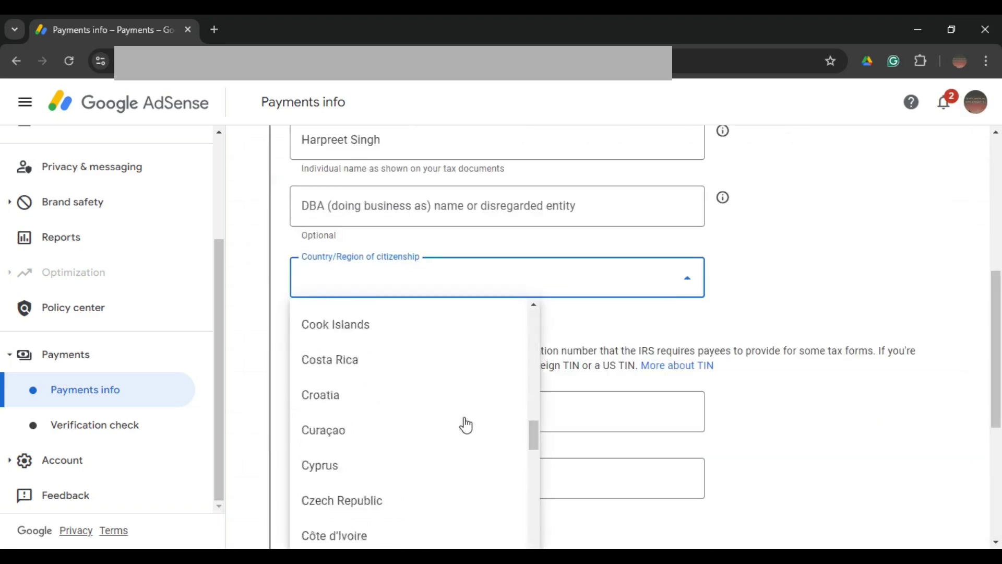
{"action": "scroll", "coordinate": [463, 423], "scroll_direction": "down", "scroll_amount": 10}
{"action": "left_click", "coordinate": [424, 315]}
Complete the foreign taxpayer identification number and continue from Tax identity to the Address section.
{"action": "scroll", "coordinate": [852, 268], "scroll_direction": "down", "scroll_amount": 3}
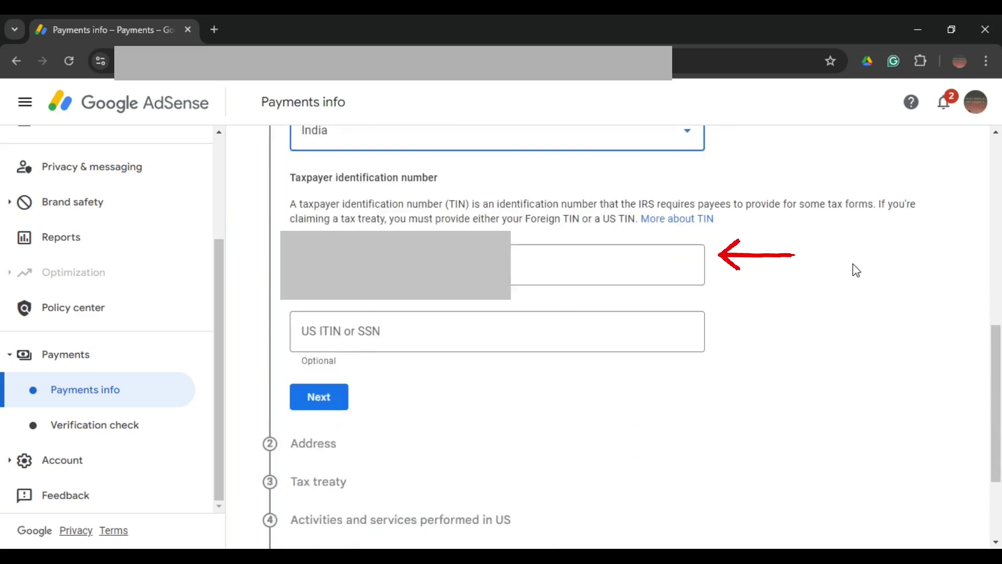
{"action": "key", "text": "Tab"}
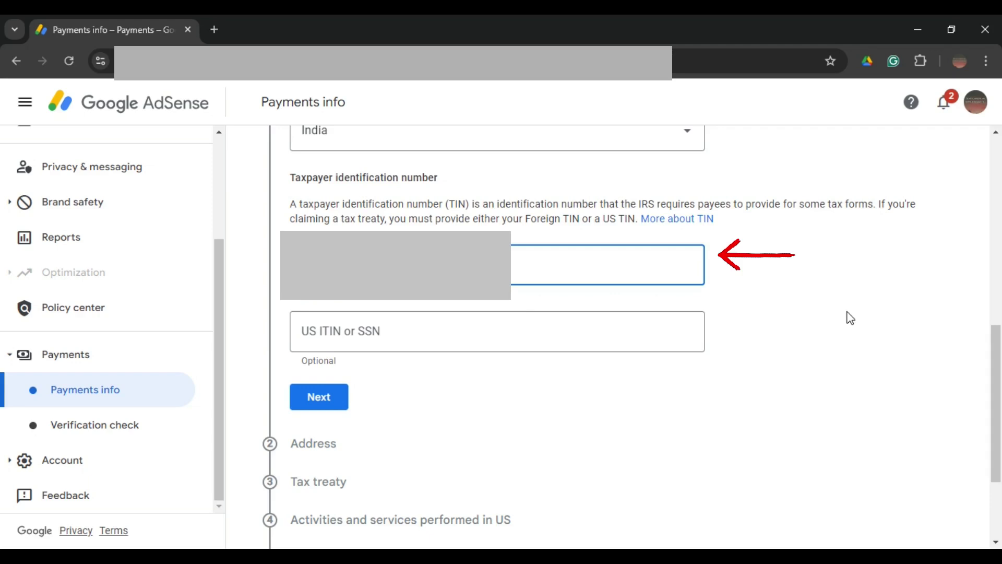
{"action": "left_click", "coordinate": [322, 397]}
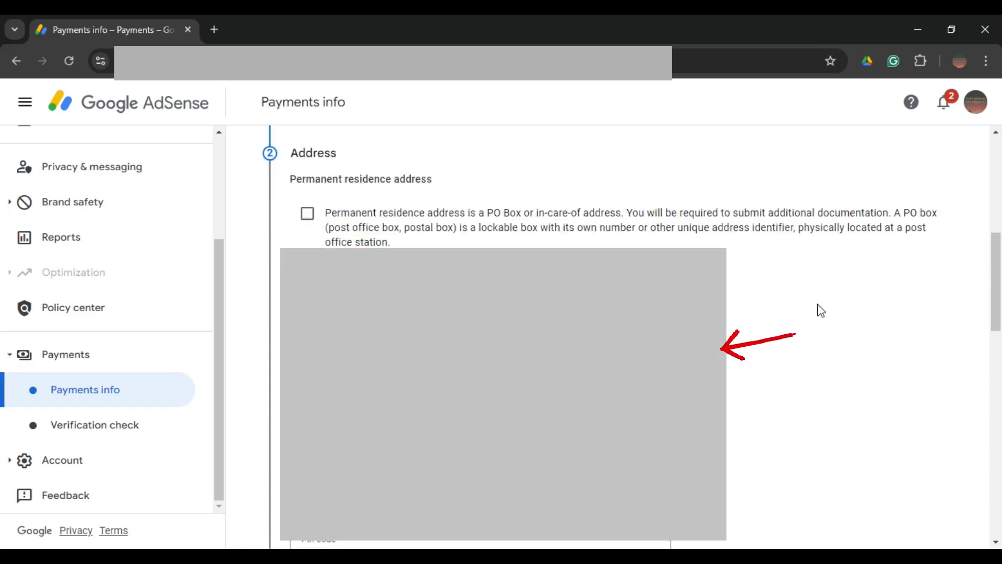
Mark the permanent residence address as a PO Box or in-care-of address in the Address section.
{"action": "scroll", "coordinate": [821, 311], "scroll_direction": "down", "scroll_amount": 2}
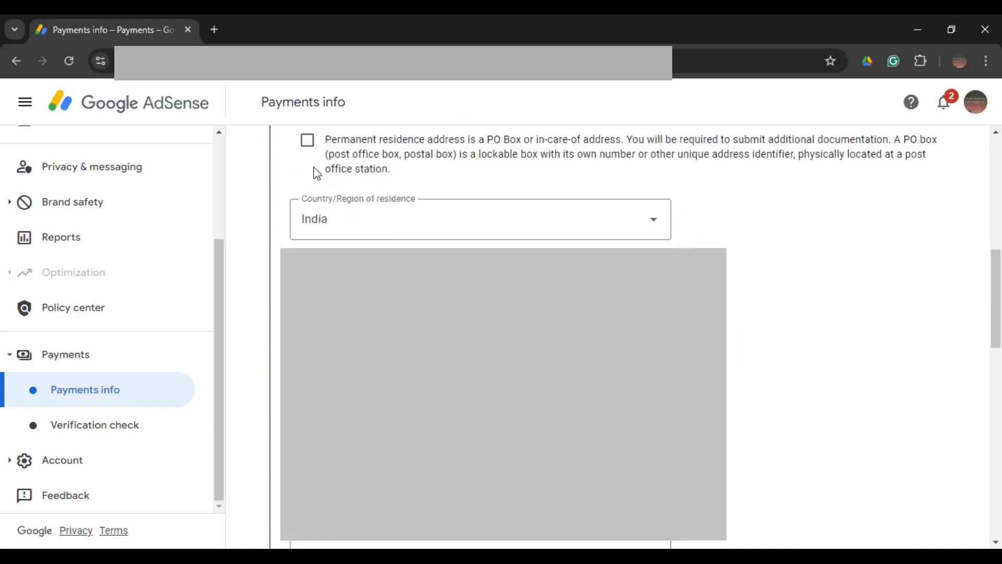
{"action": "scroll", "coordinate": [317, 173], "scroll_direction": "up", "scroll_amount": 2}
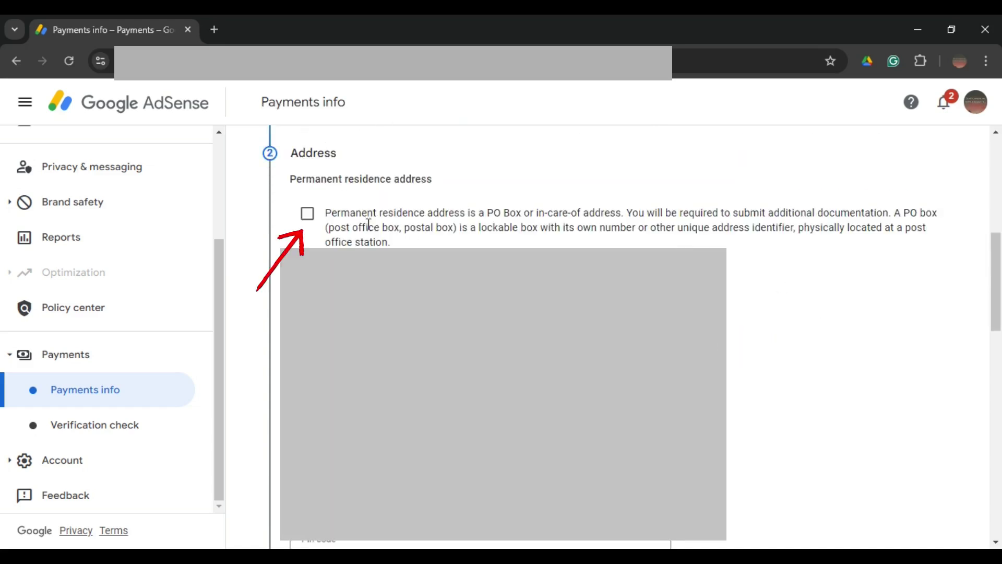
{"action": "left_click", "coordinate": [309, 215]}
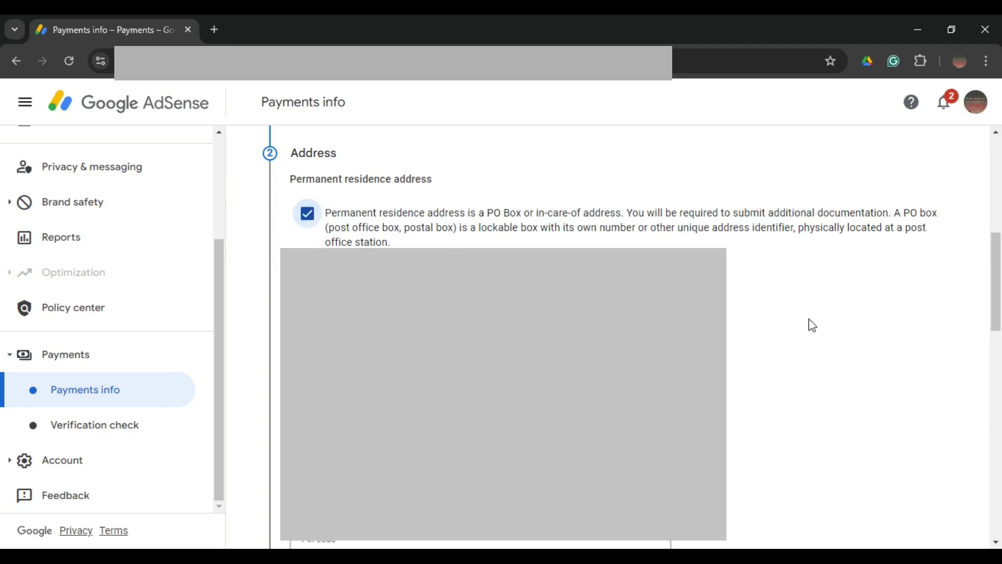
Declare the mailing address the same as the permanent residence address and continue to the Tax treaty section.
{"action": "scroll", "coordinate": [812, 325], "scroll_direction": "down", "scroll_amount": 3}
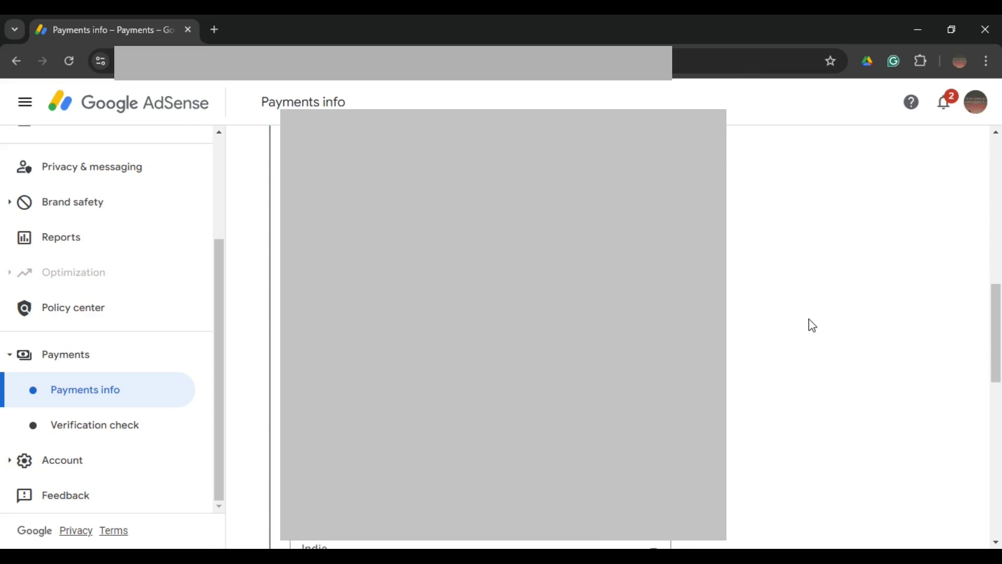
{"action": "scroll", "coordinate": [812, 325], "scroll_direction": "down", "scroll_amount": 4}
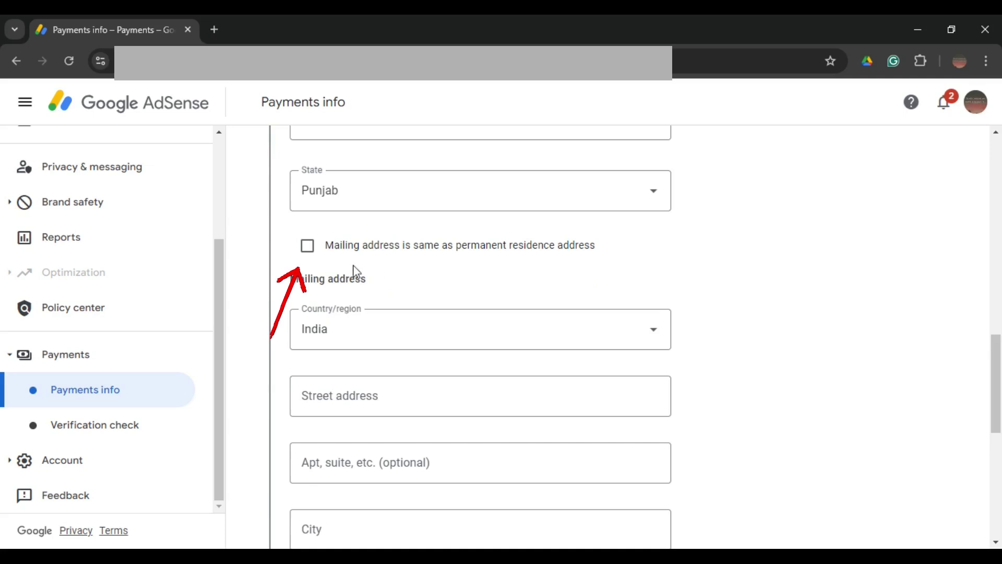
{"action": "left_click", "coordinate": [307, 247]}
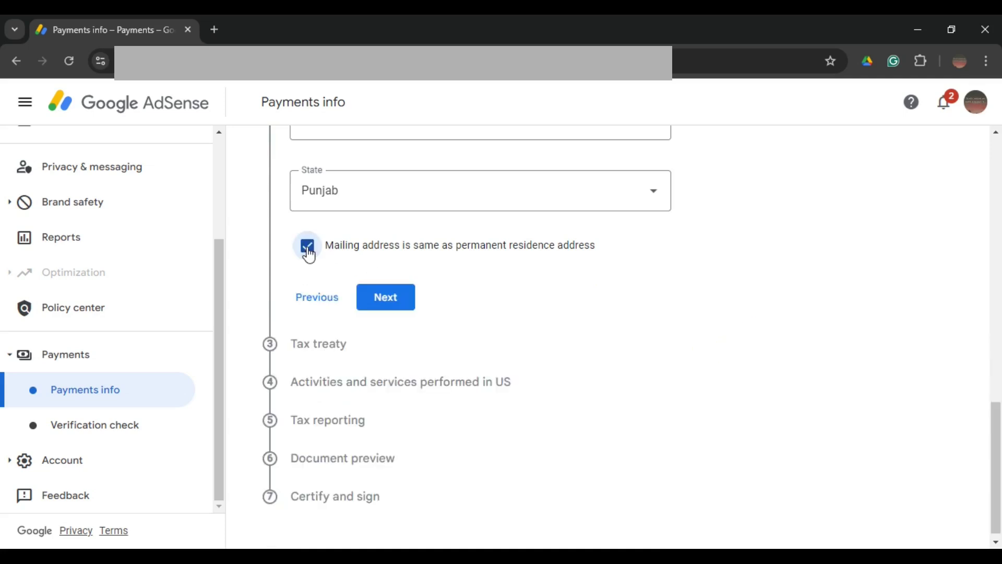
{"action": "left_click", "coordinate": [407, 299]}
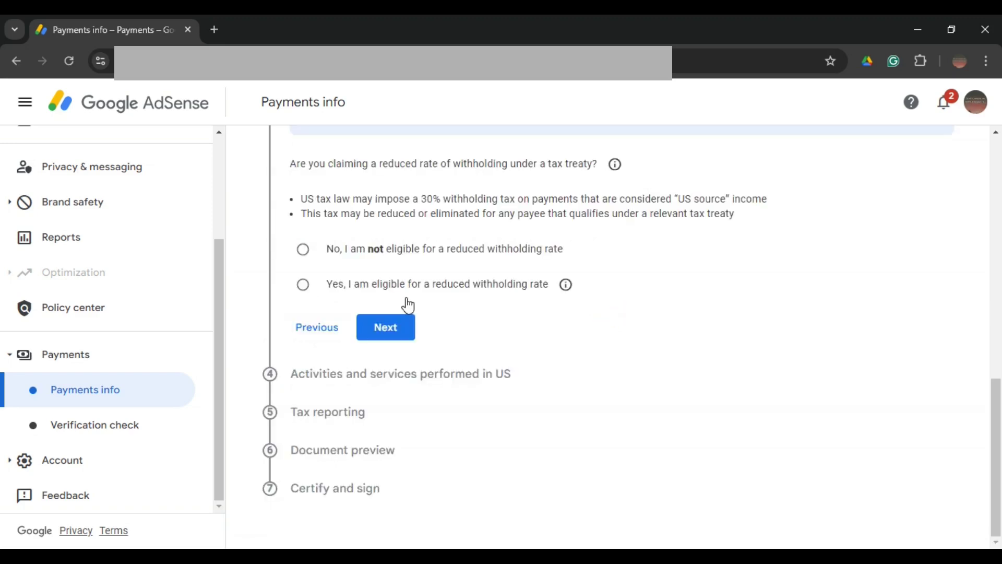
Answer Yes to being eligible for a reduced withholding rate under a tax treaty.
{"action": "scroll", "coordinate": [761, 312], "scroll_direction": "up", "scroll_amount": 3}
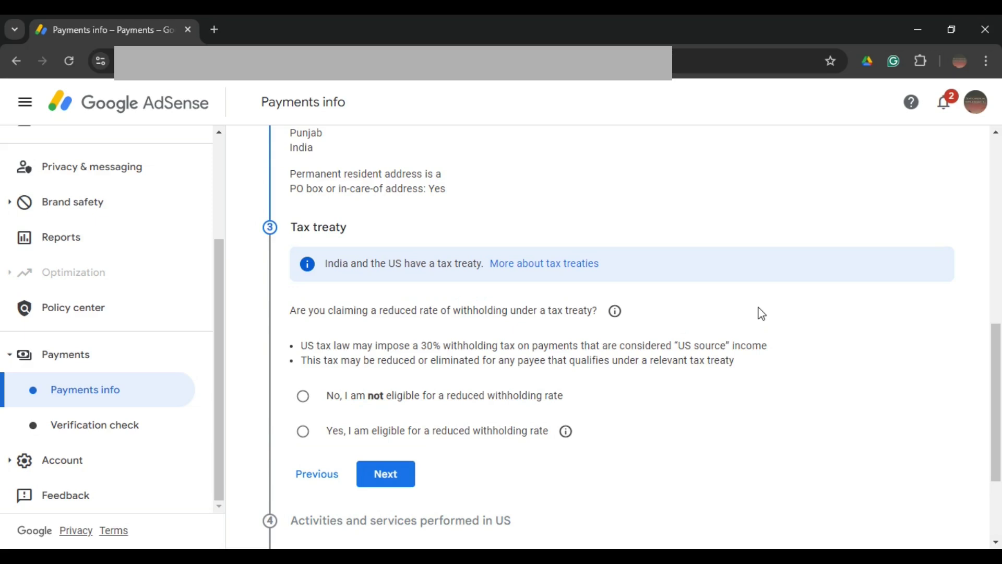
{"action": "scroll", "coordinate": [761, 313], "scroll_direction": "down", "scroll_amount": 2}
{"action": "scroll", "coordinate": [761, 313], "scroll_direction": "down", "scroll_amount": 2}
{"action": "scroll", "coordinate": [761, 313], "scroll_direction": "up", "scroll_amount": 2}
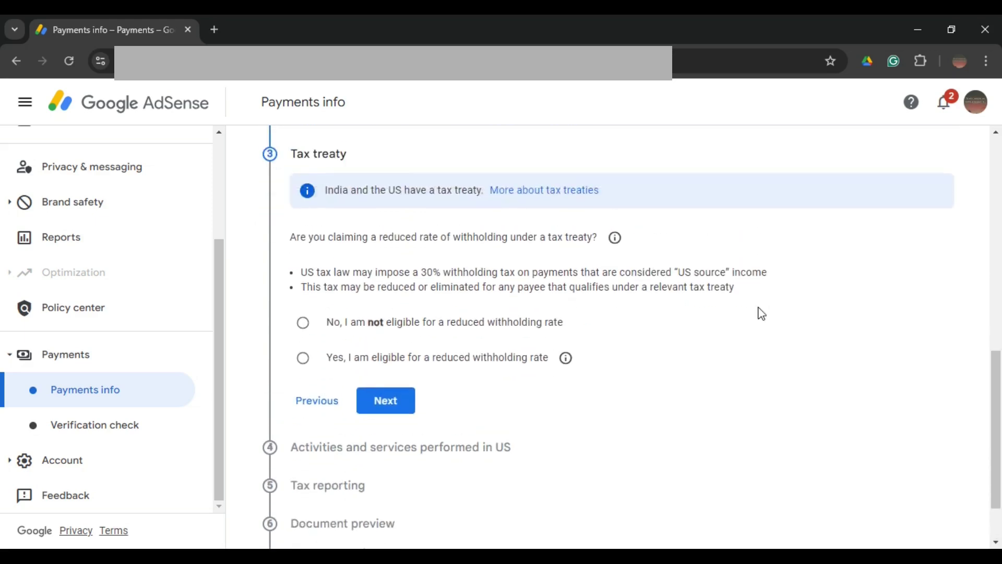
{"action": "left_click", "coordinate": [303, 359]}
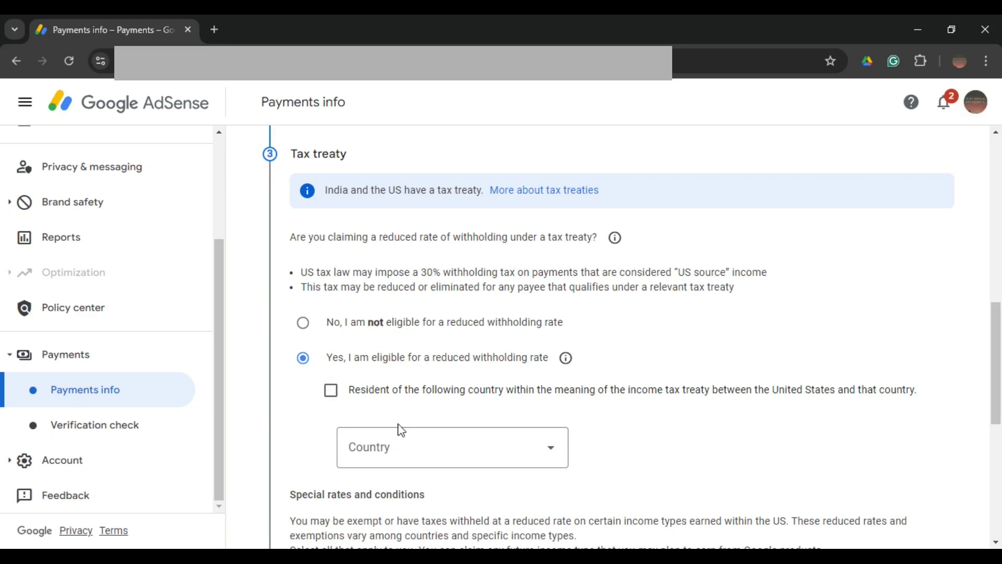
Set the tax treaty country to India and confirm residency of that country within the meaning of the treaty.
{"action": "left_click", "coordinate": [544, 453]}
{"action": "scroll", "coordinate": [416, 259], "scroll_direction": "down", "scroll_amount": 20}
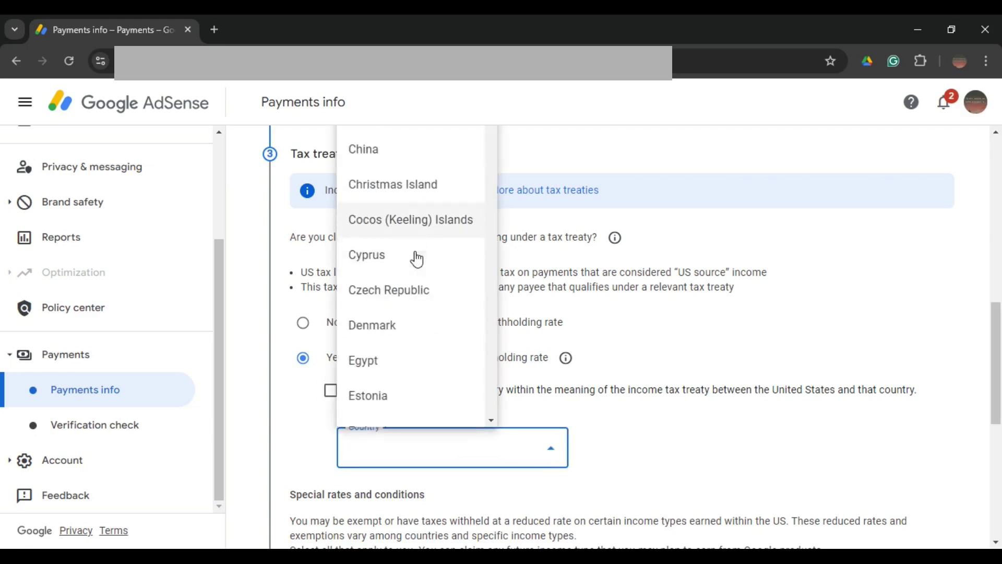
{"action": "scroll", "coordinate": [416, 258], "scroll_direction": "down", "scroll_amount": 2}
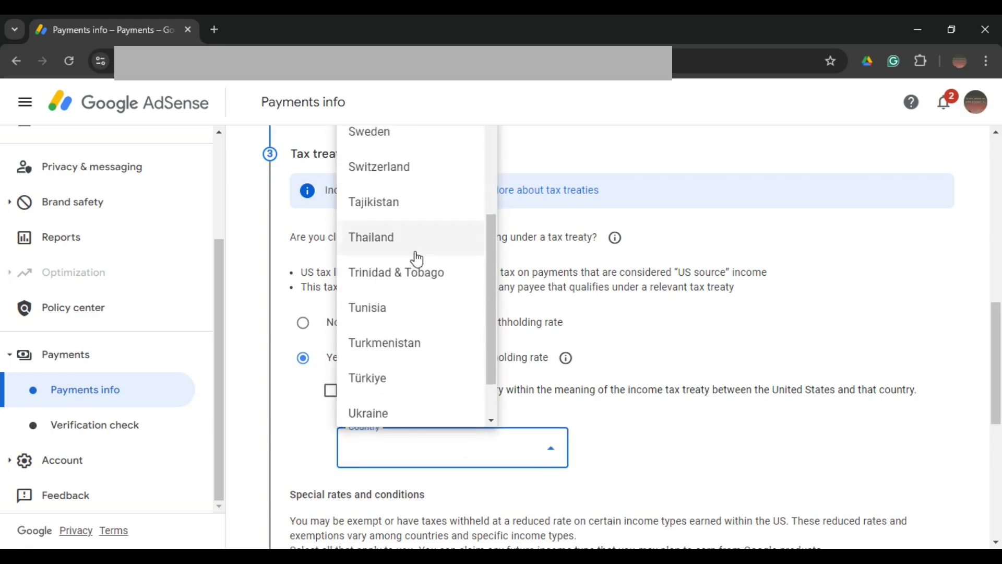
{"action": "scroll", "coordinate": [416, 258], "scroll_direction": "up", "scroll_amount": 15}
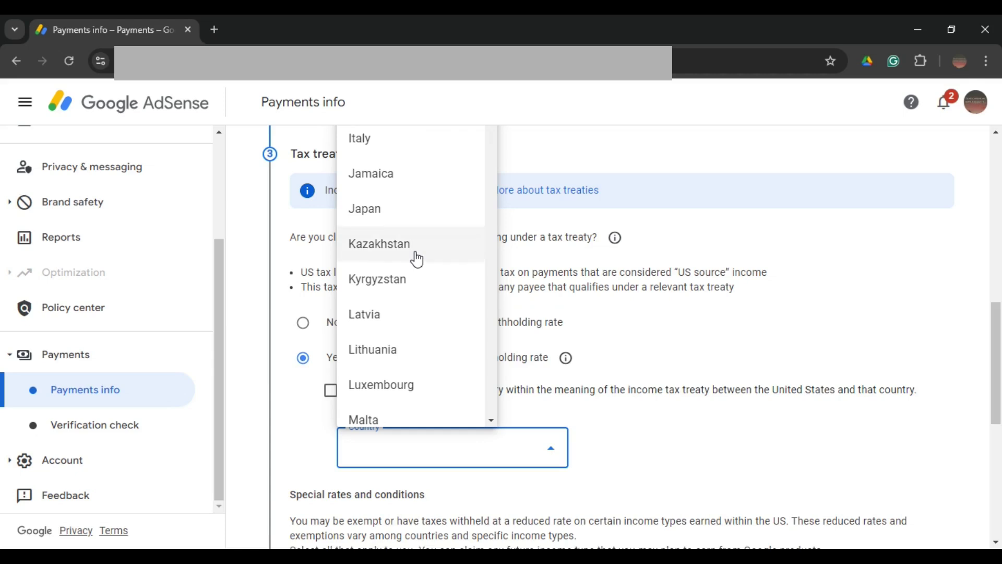
{"action": "scroll", "coordinate": [415, 257], "scroll_direction": "up", "scroll_amount": 4}
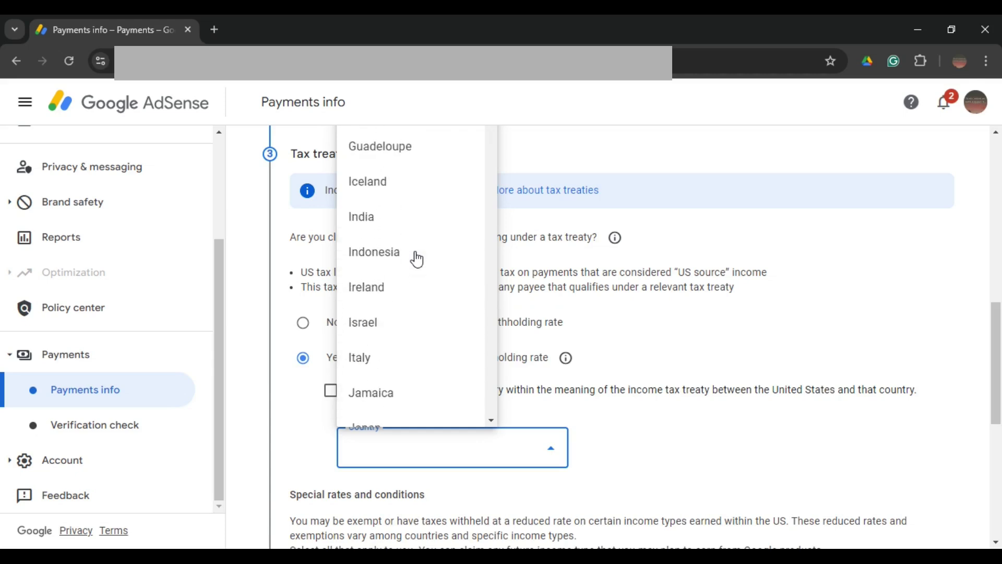
{"action": "left_click", "coordinate": [413, 222]}
{"action": "left_click", "coordinate": [335, 396]}
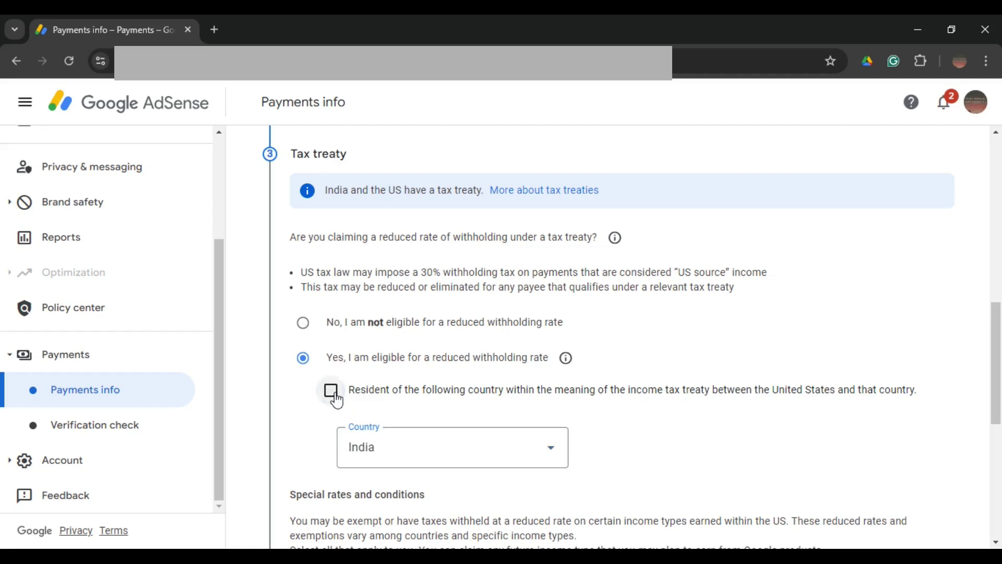
Claim Other Copyright Royalties under Article 12 and paragraph 2A II at the 15% reduced treaty rate, confirming the treaty terms are met.
{"action": "scroll", "coordinate": [834, 384], "scroll_direction": "down", "scroll_amount": 4}
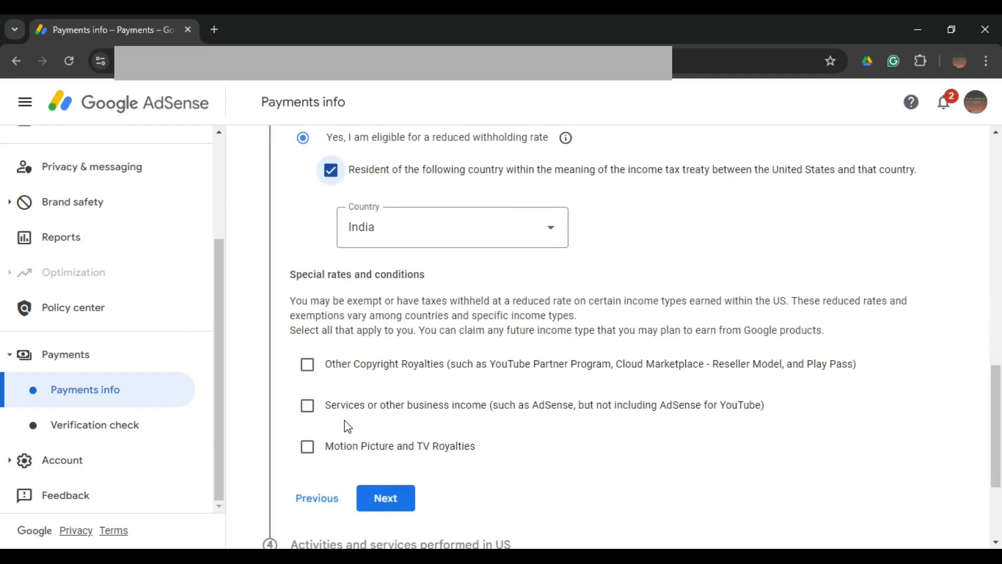
{"action": "left_click", "coordinate": [310, 366]}
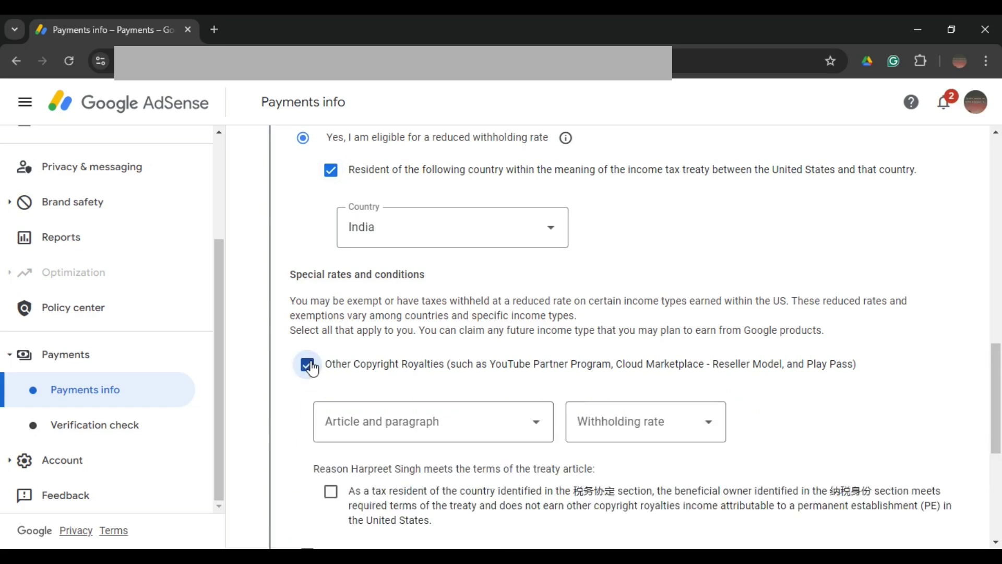
{"action": "left_click", "coordinate": [531, 423]}
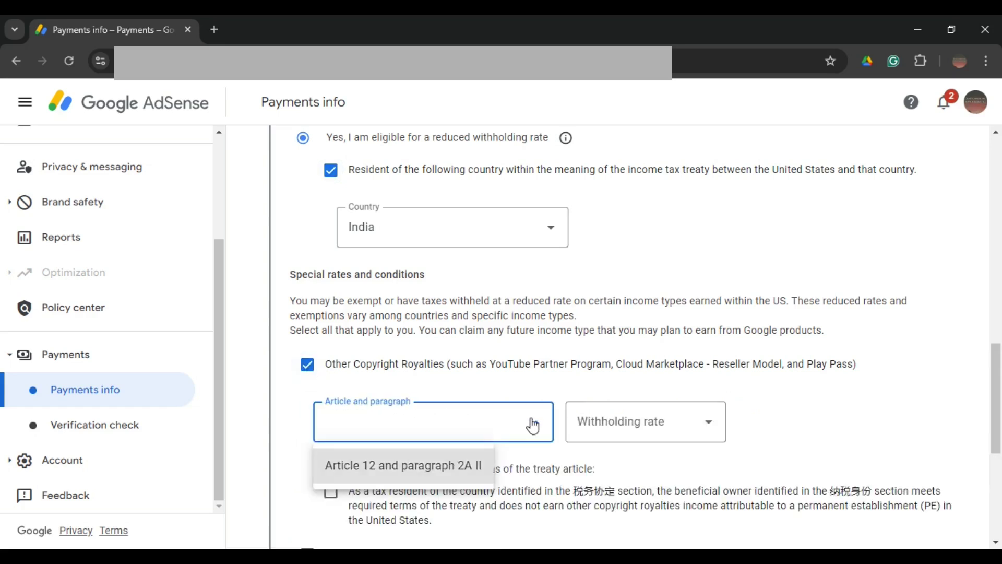
{"action": "left_click", "coordinate": [459, 473]}
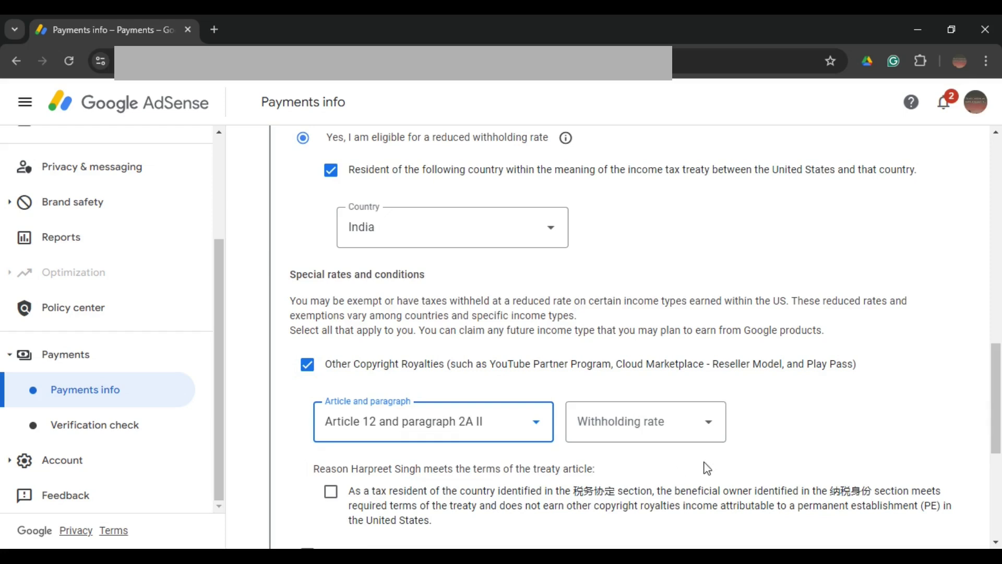
{"action": "scroll", "coordinate": [839, 411], "scroll_direction": "down", "scroll_amount": 1}
{"action": "scroll", "coordinate": [839, 411], "scroll_direction": "down", "scroll_amount": 3}
{"action": "left_click", "coordinate": [710, 282]}
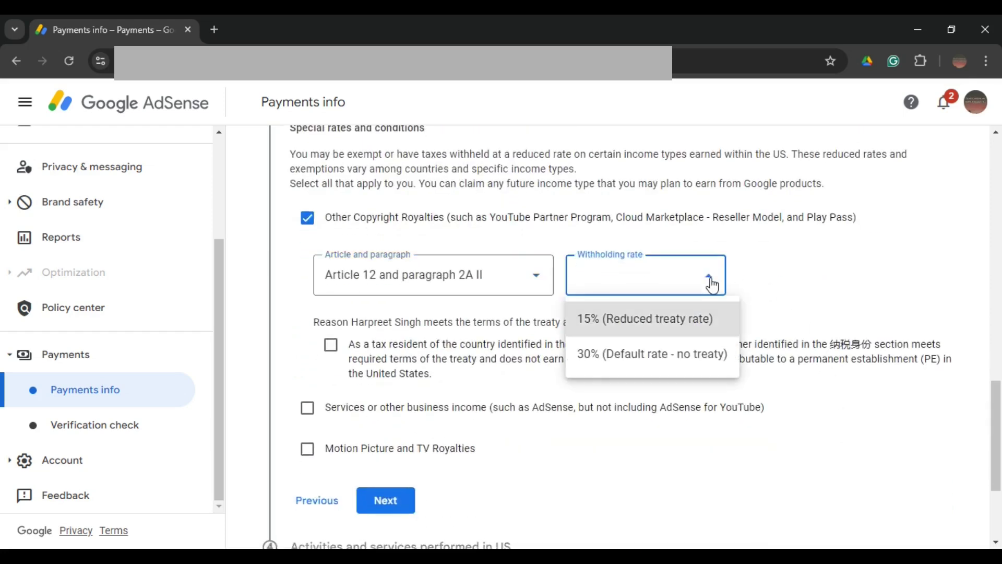
{"action": "left_click", "coordinate": [707, 319]}
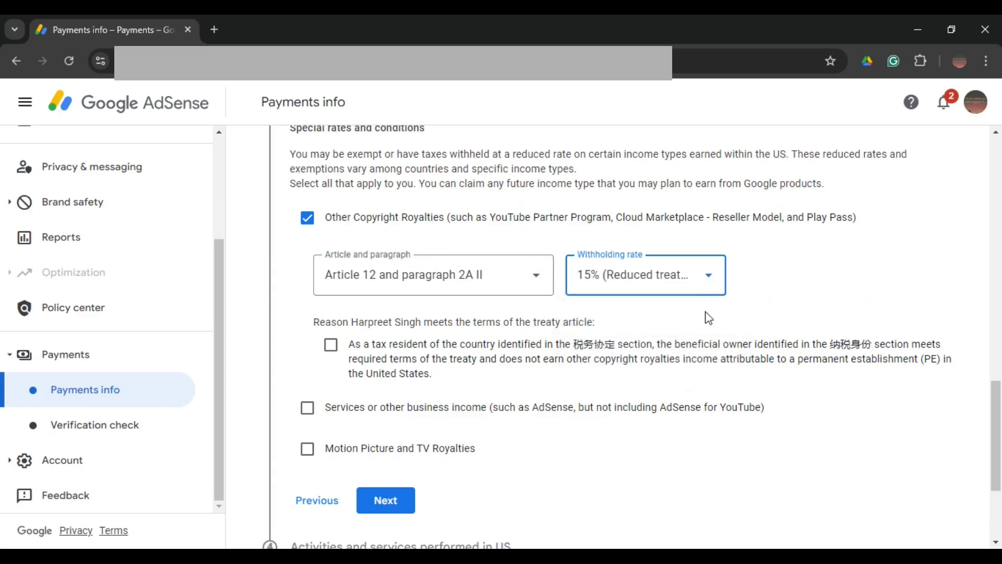
{"action": "left_click", "coordinate": [330, 344]}
Claim Services or other business income under Article 7 and paragraph 1 at the 0% reduced treaty rate, confirming the treaty terms are met.
{"action": "scroll", "coordinate": [336, 350], "scroll_direction": "down", "scroll_amount": 2}
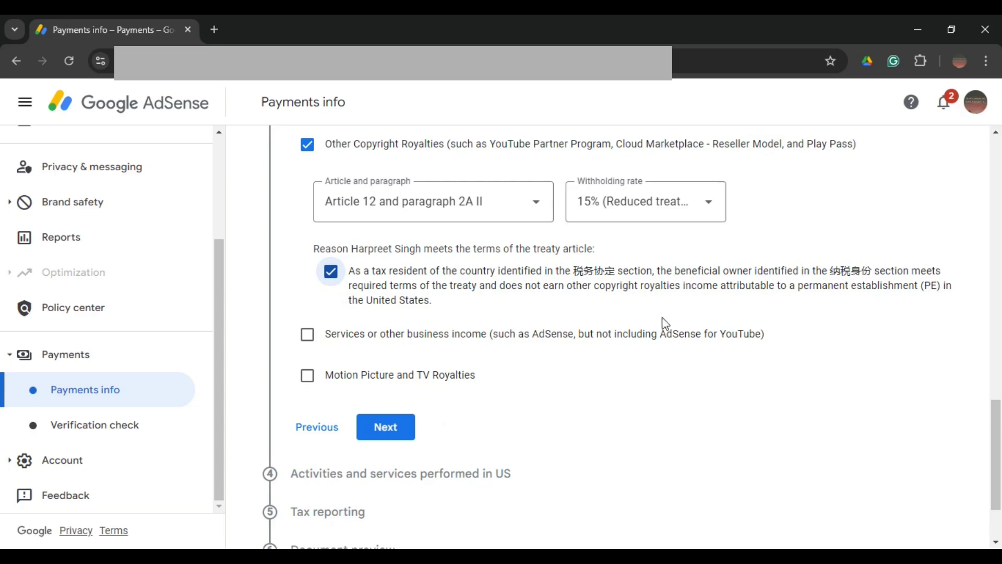
{"action": "left_click", "coordinate": [308, 336]}
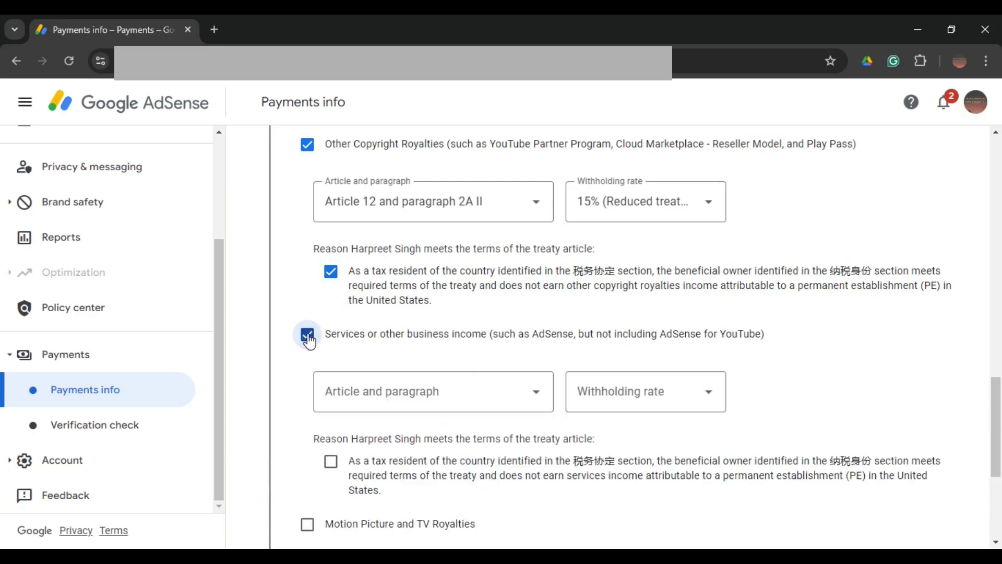
{"action": "left_click", "coordinate": [536, 394]}
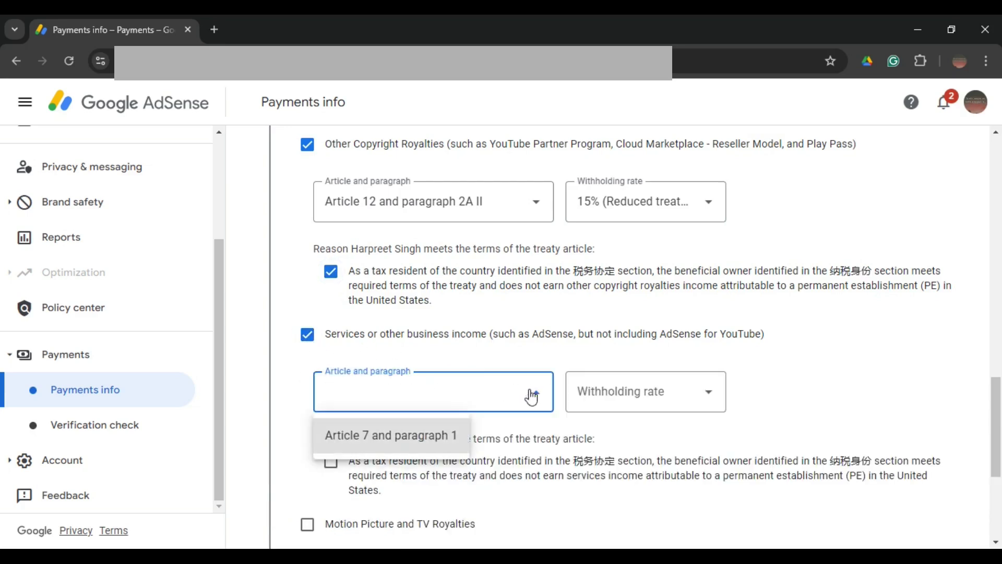
{"action": "left_click", "coordinate": [419, 441]}
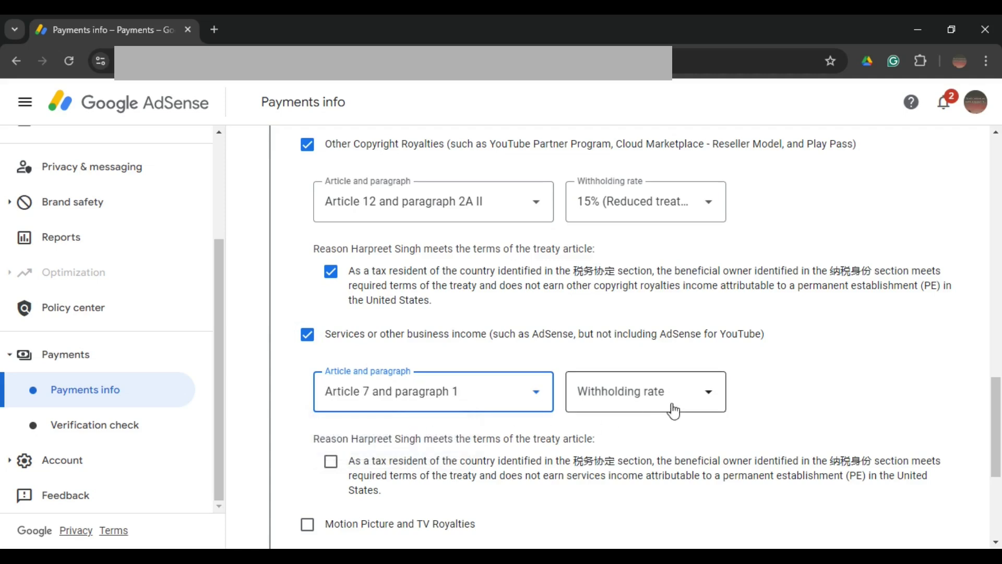
{"action": "left_click", "coordinate": [699, 398]}
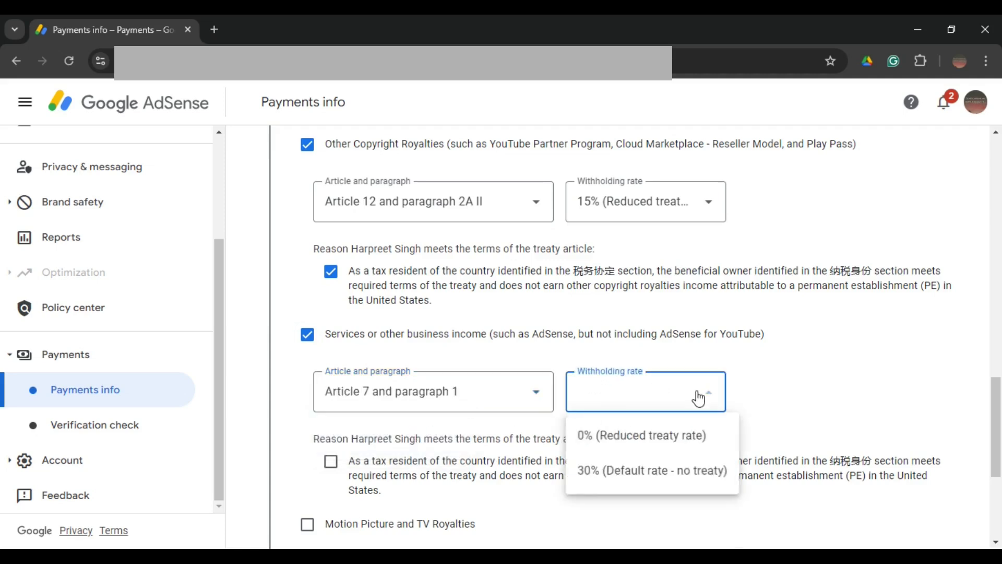
{"action": "left_click", "coordinate": [693, 434]}
{"action": "scroll", "coordinate": [845, 381], "scroll_direction": "down", "scroll_amount": 1}
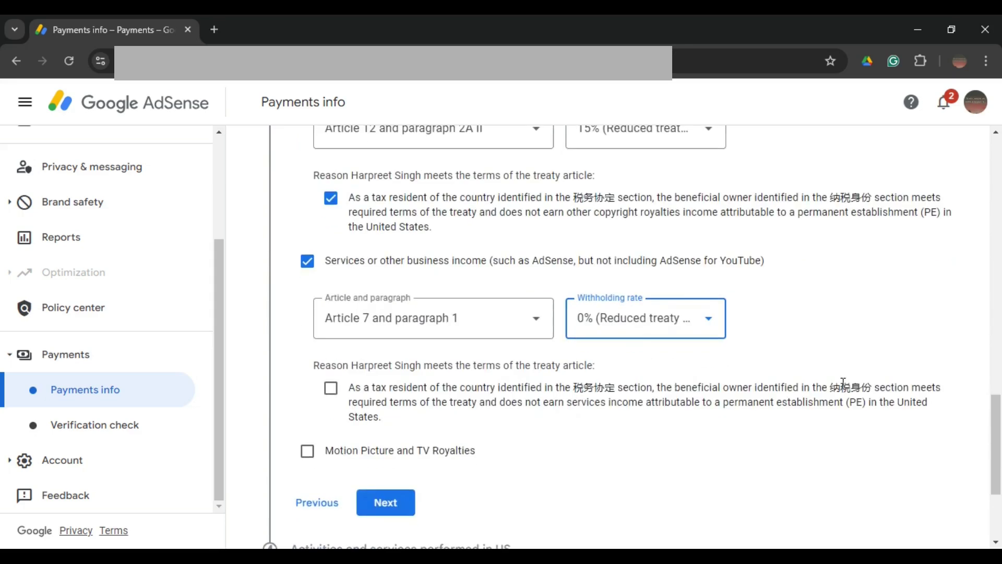
{"action": "left_click", "coordinate": [331, 388]}
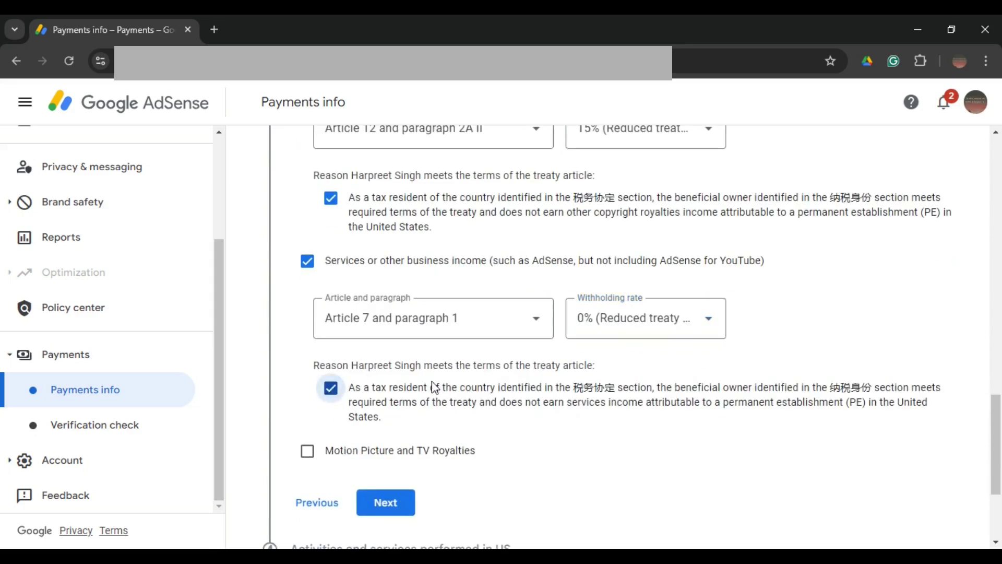
Claim Motion Picture and TV Royalties under Article 12 and paragraph 2A II at 15%, confirm the treaty terms, and continue to the US activities section.
{"action": "scroll", "coordinate": [878, 332], "scroll_direction": "down", "scroll_amount": 3}
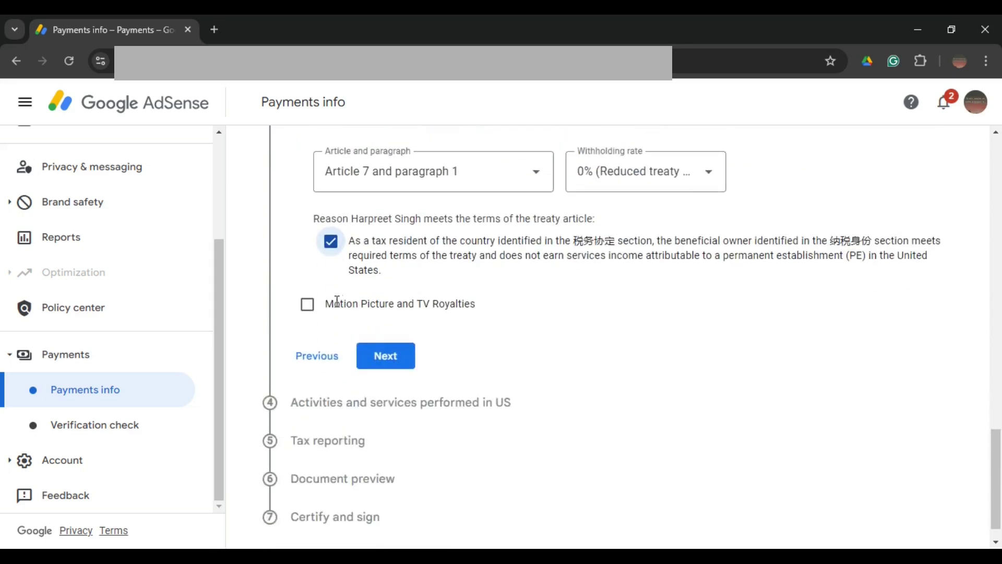
{"action": "left_click", "coordinate": [308, 307]}
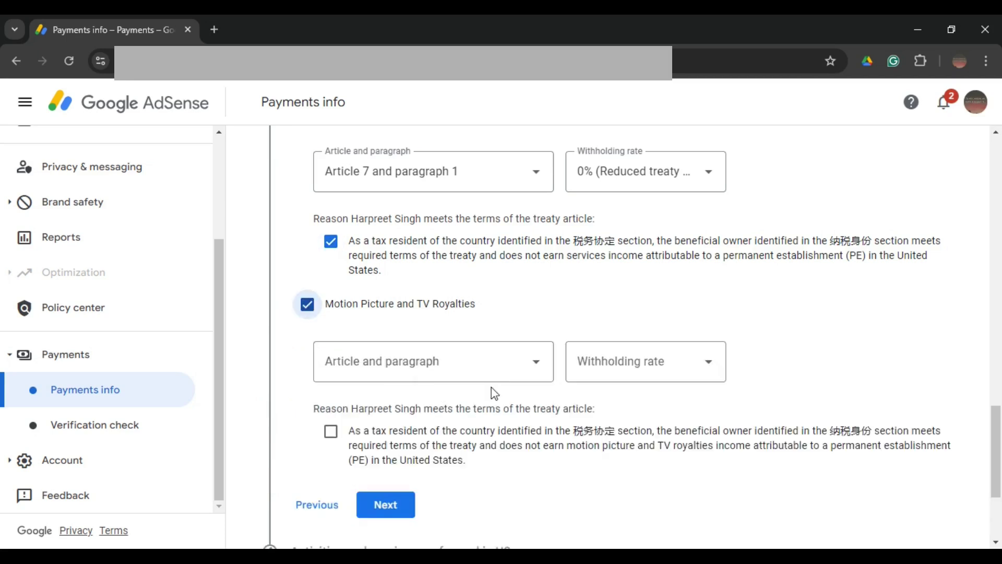
{"action": "left_click", "coordinate": [534, 364]}
{"action": "left_click", "coordinate": [477, 411]}
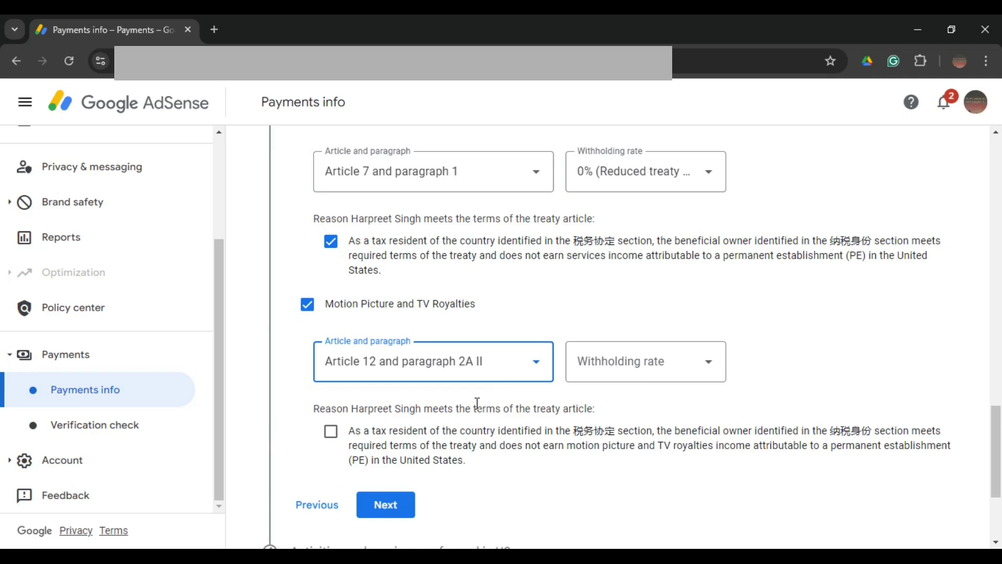
{"action": "left_click", "coordinate": [718, 366]}
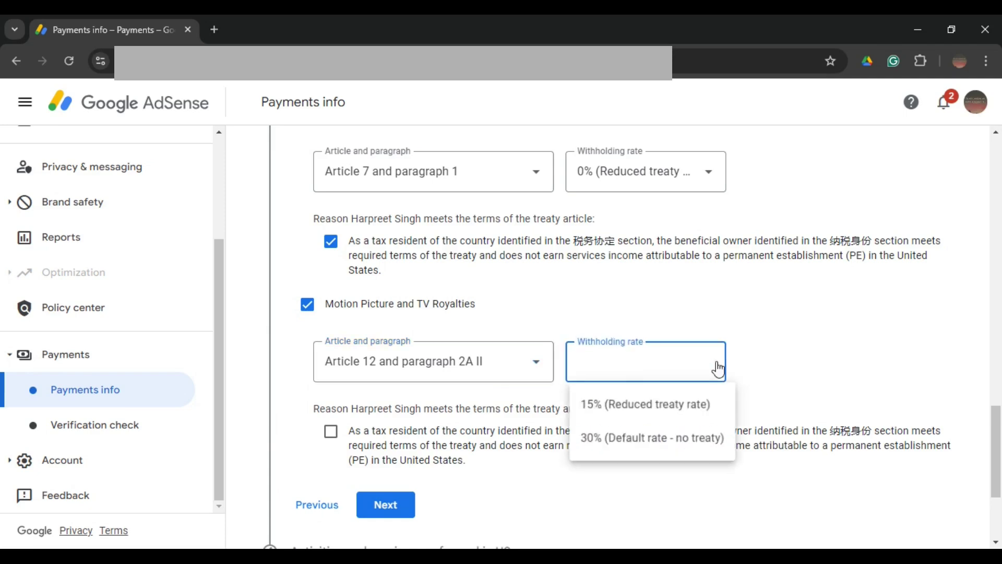
{"action": "left_click", "coordinate": [716, 406]}
{"action": "scroll", "coordinate": [855, 293], "scroll_direction": "down", "scroll_amount": 3}
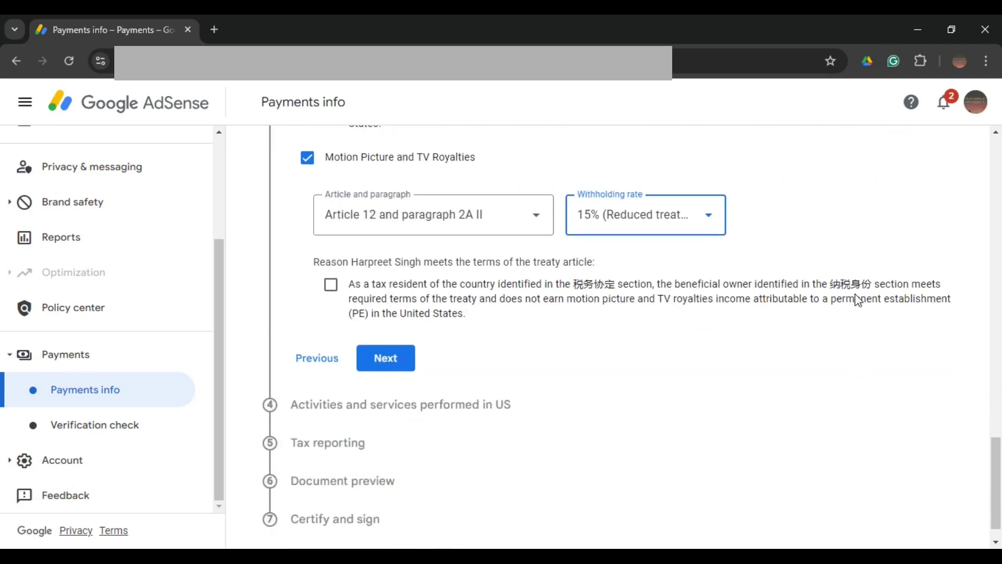
{"action": "left_click", "coordinate": [331, 284]}
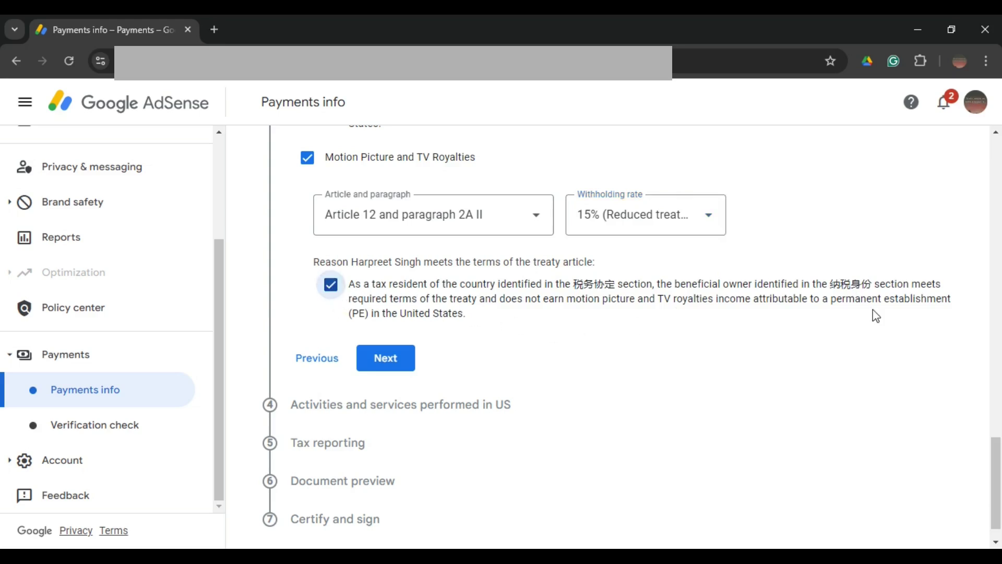
{"action": "left_click", "coordinate": [399, 364]}
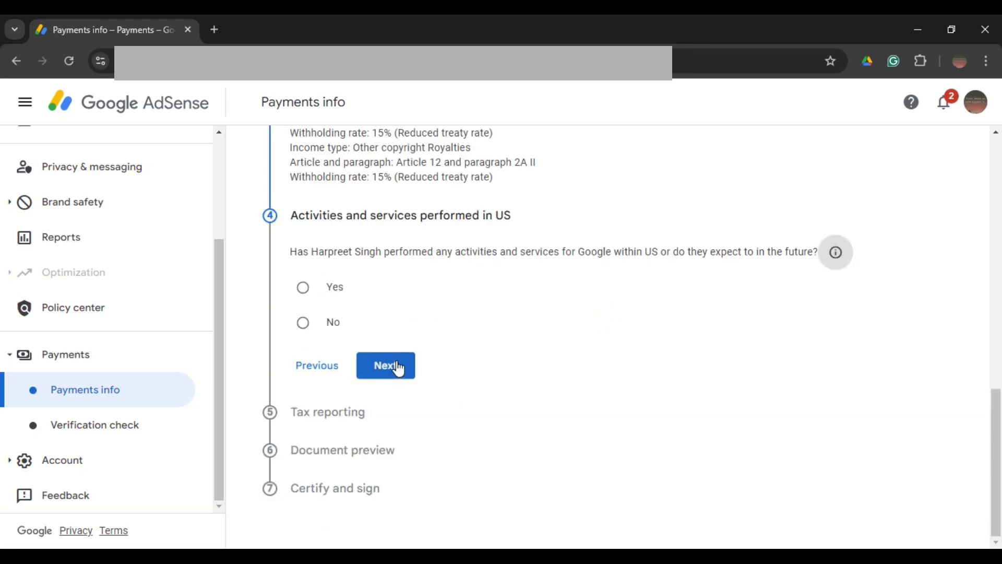
Declare that no activities or services were performed in the US, certify they are performed solely outside it, and continue to tax reporting.
{"action": "scroll", "coordinate": [608, 280], "scroll_direction": "up", "scroll_amount": 1}
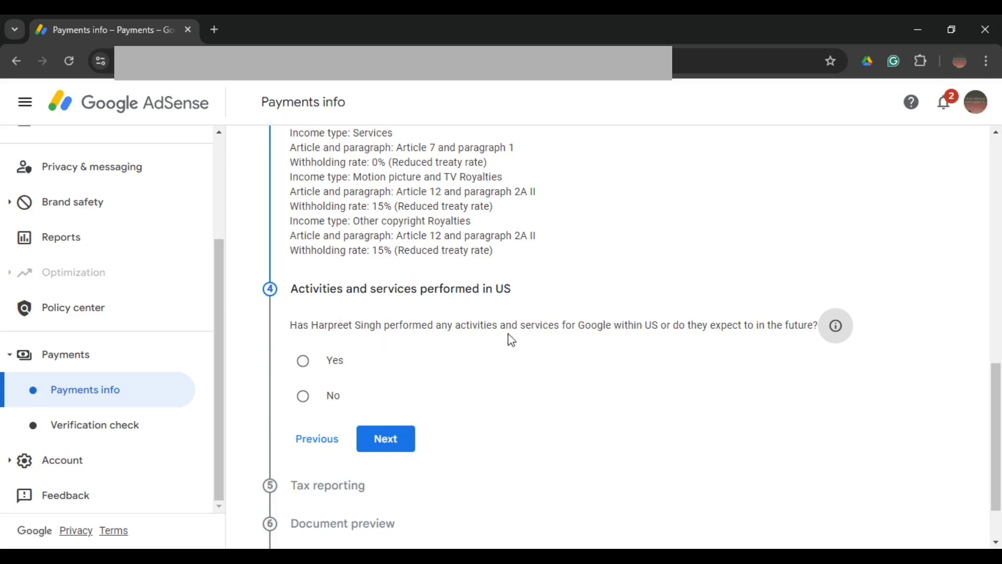
{"action": "left_click", "coordinate": [305, 398]}
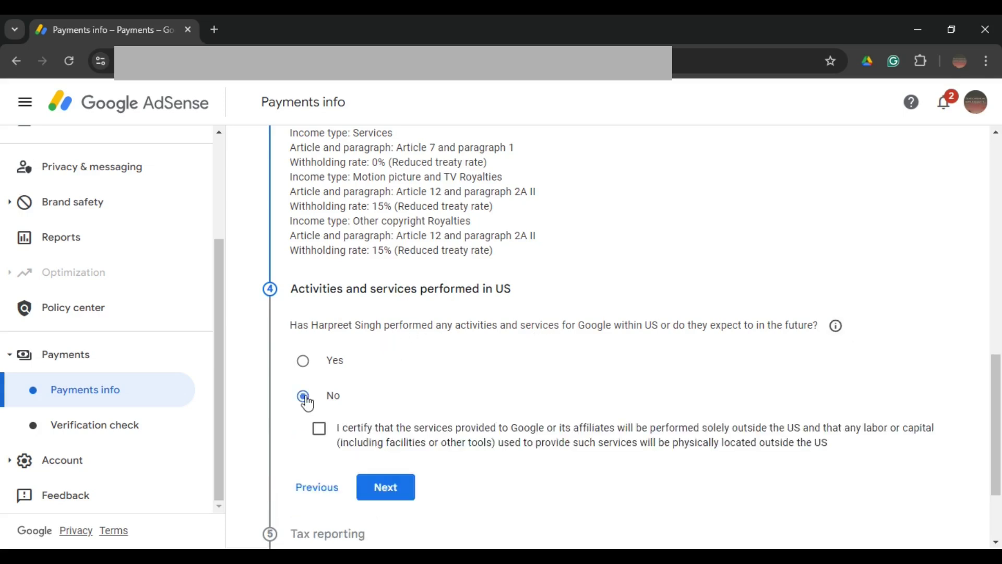
{"action": "left_click", "coordinate": [319, 429]}
{"action": "scroll", "coordinate": [699, 438], "scroll_direction": "down", "scroll_amount": 2}
{"action": "left_click", "coordinate": [385, 419]}
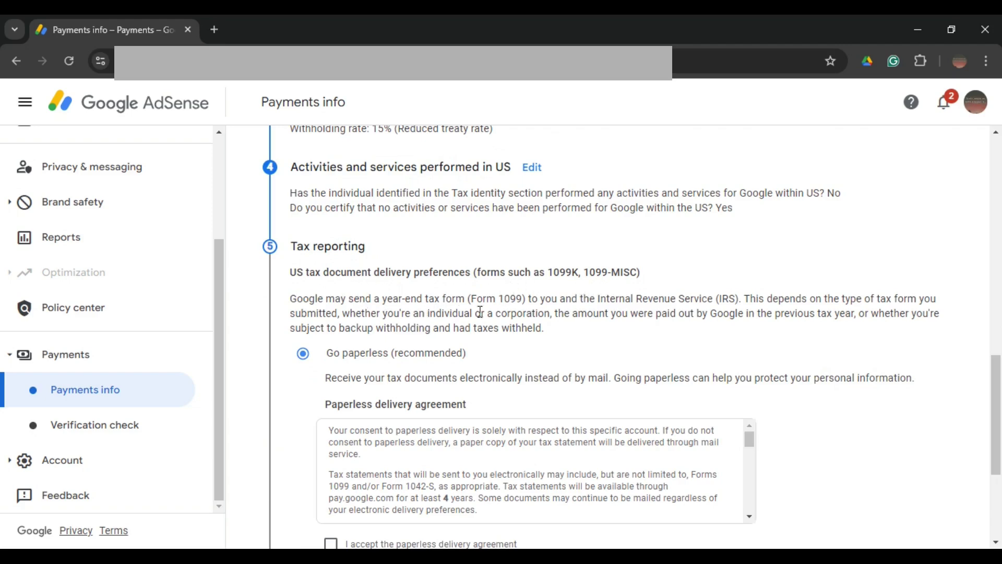
Keep paperless delivery for US tax documents, accept the paperless delivery agreement, and continue to the document preview.
{"action": "scroll", "coordinate": [906, 329], "scroll_direction": "down", "scroll_amount": 3}
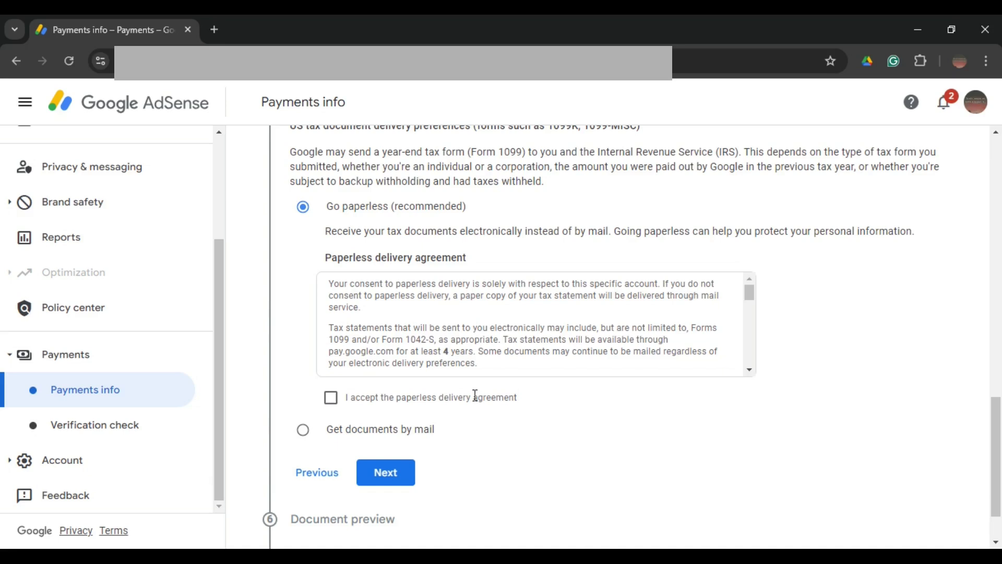
{"action": "left_click", "coordinate": [335, 401]}
{"action": "scroll", "coordinate": [574, 339], "scroll_direction": "down", "scroll_amount": 3}
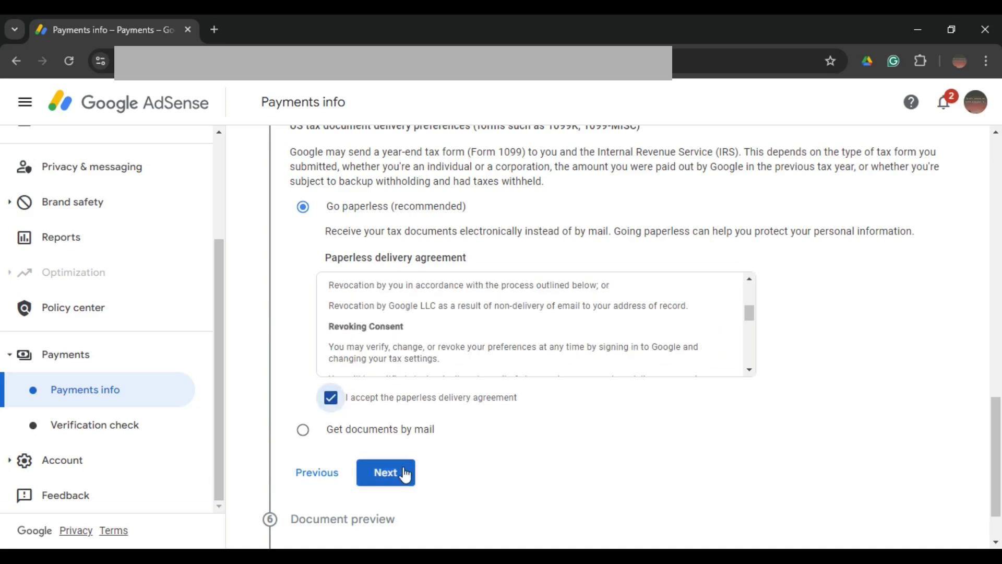
{"action": "left_click", "coordinate": [406, 473]}
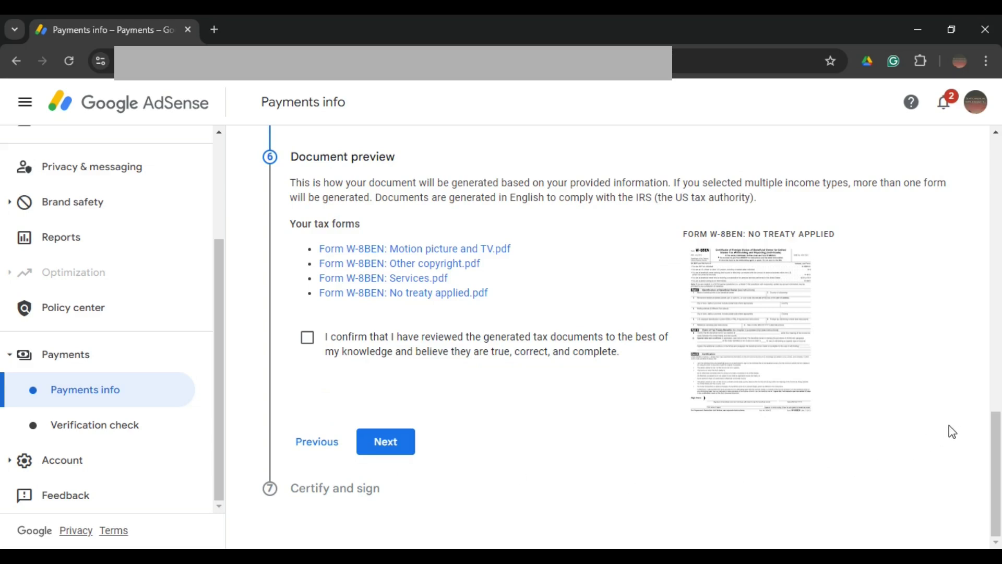
Confirm the generated tax documents as reviewed, view the Motion picture and TV W-8BEN form, and continue to the certification section.
{"action": "left_click", "coordinate": [307, 337]}
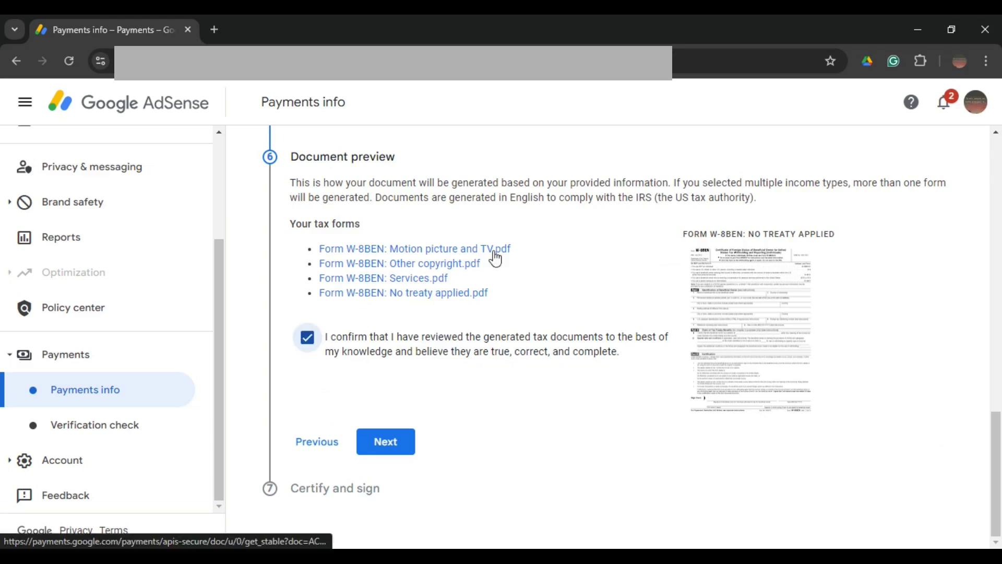
{"action": "left_click", "coordinate": [494, 251]}
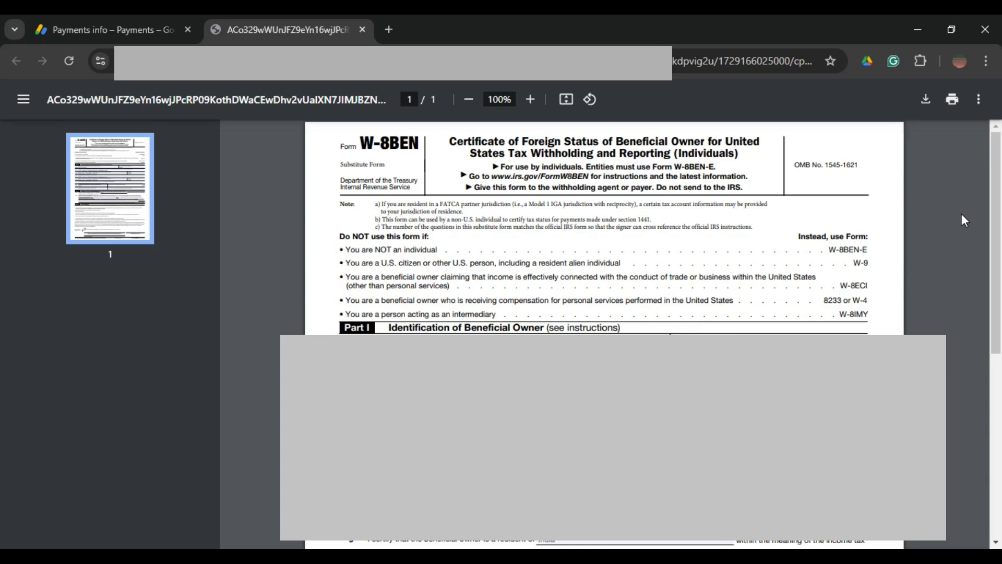
{"action": "left_click", "coordinate": [362, 30]}
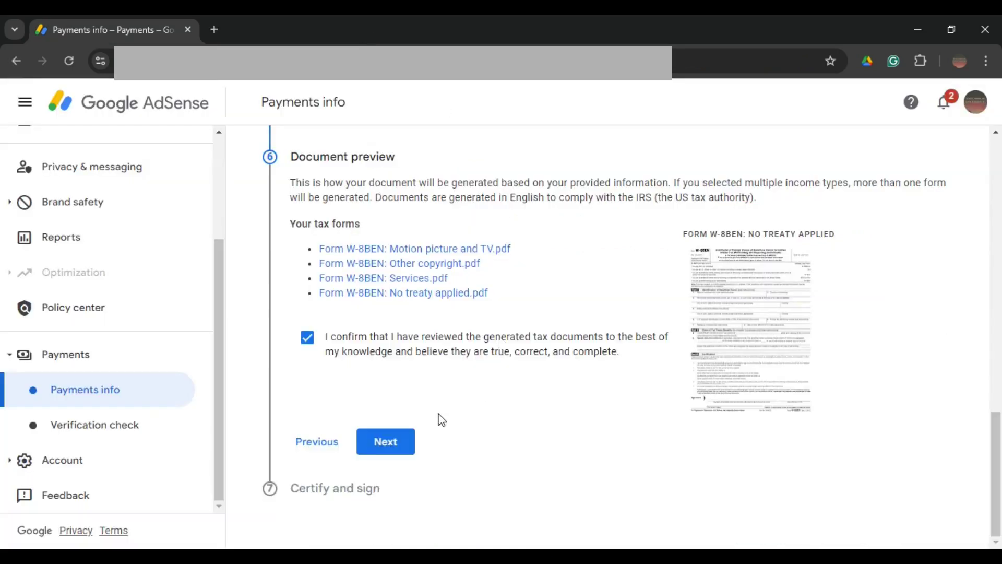
{"action": "left_click", "coordinate": [401, 440]}
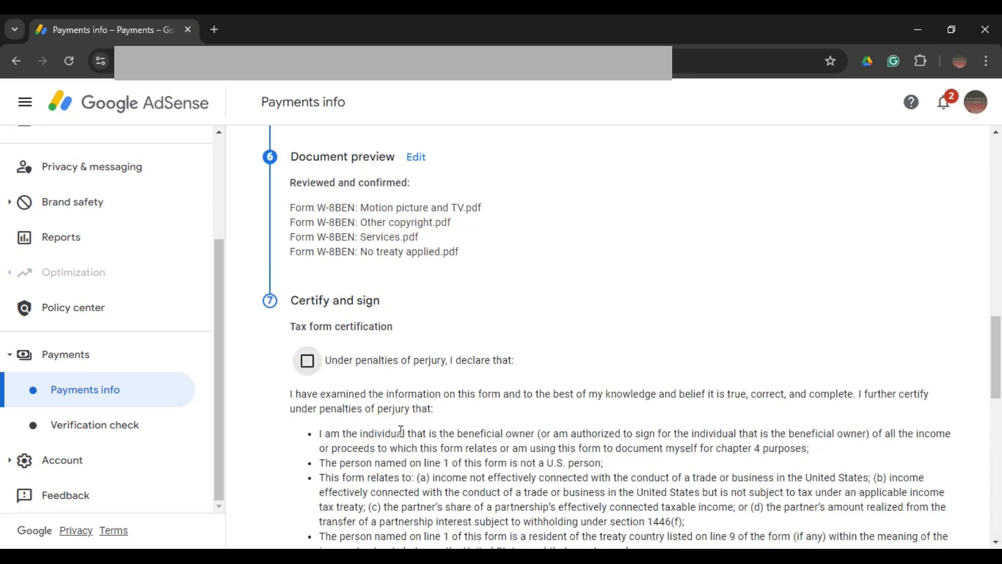
Accept the tax form certification declaration under penalties of perjury.
{"action": "scroll", "coordinate": [803, 309], "scroll_direction": "down", "scroll_amount": 3}
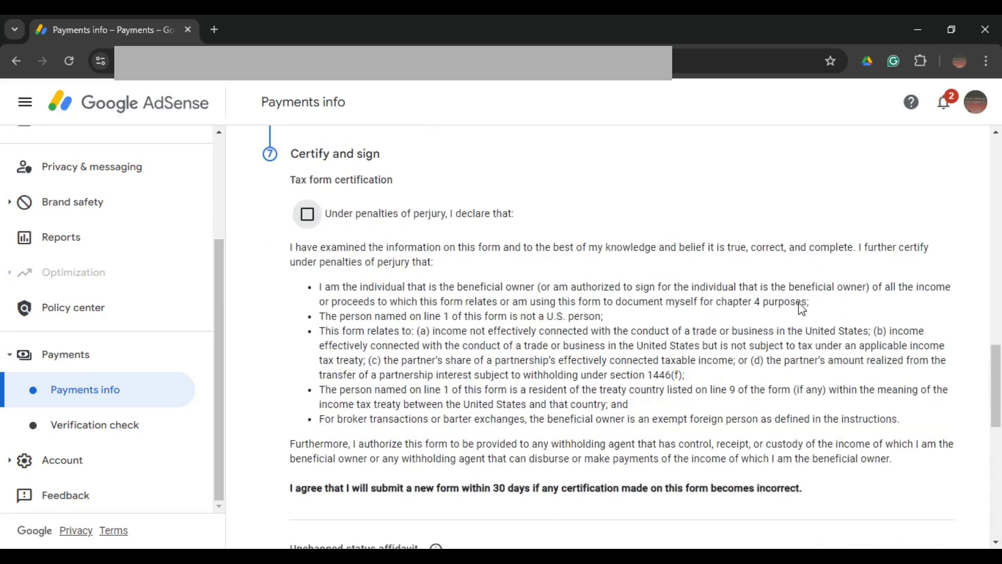
{"action": "left_click", "coordinate": [307, 216]}
{"action": "scroll", "coordinate": [854, 308], "scroll_direction": "down", "scroll_amount": 3}
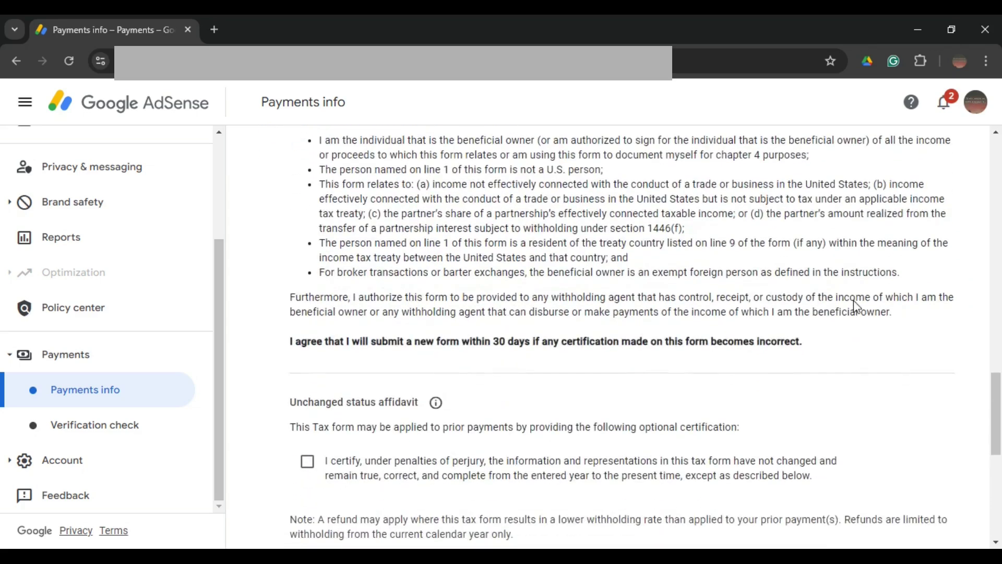
Certify the unchanged status affidavit for prior payments, with the start date set to January 1, 2024.
{"action": "scroll", "coordinate": [840, 358], "scroll_direction": "down", "scroll_amount": 3}
{"action": "left_click", "coordinate": [307, 312]}
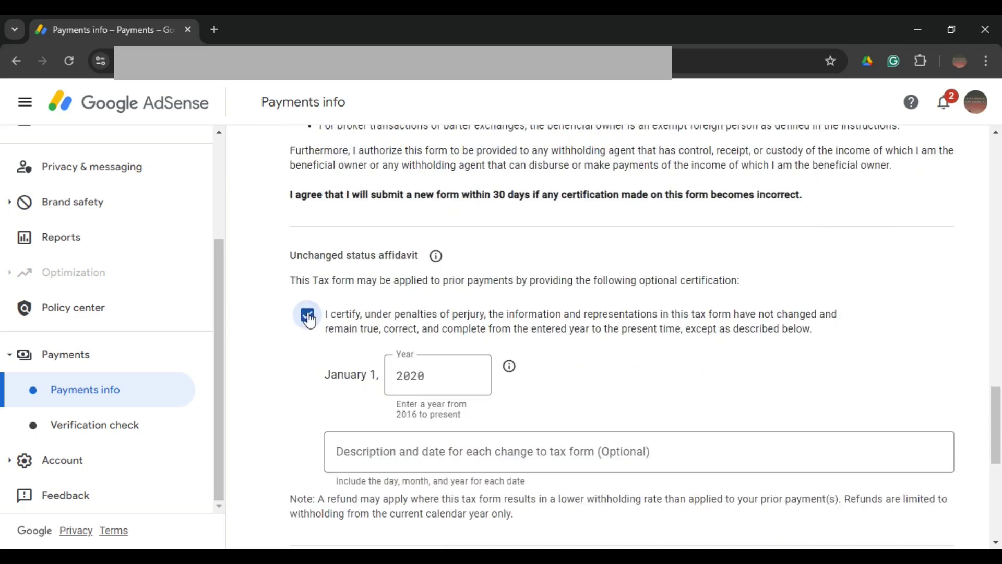
{"action": "scroll", "coordinate": [433, 301], "scroll_direction": "down", "scroll_amount": 1}
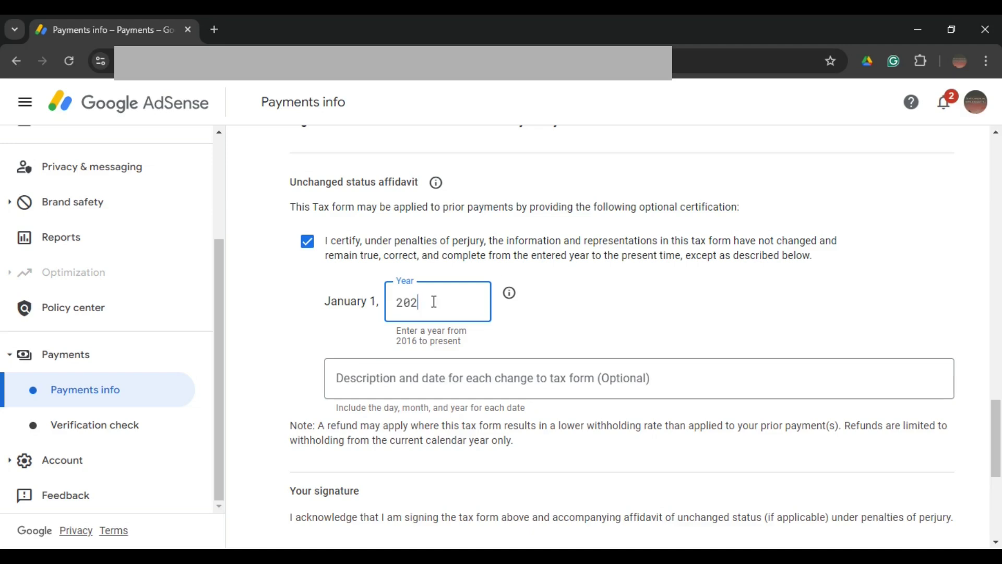
{"action": "type", "text": "4"}
{"action": "left_click", "coordinate": [972, 258]}
Confirm being the beneficial owner named in the Tax identity section and submit the signed tax form.
{"action": "scroll", "coordinate": [972, 259], "scroll_direction": "down", "scroll_amount": 4}
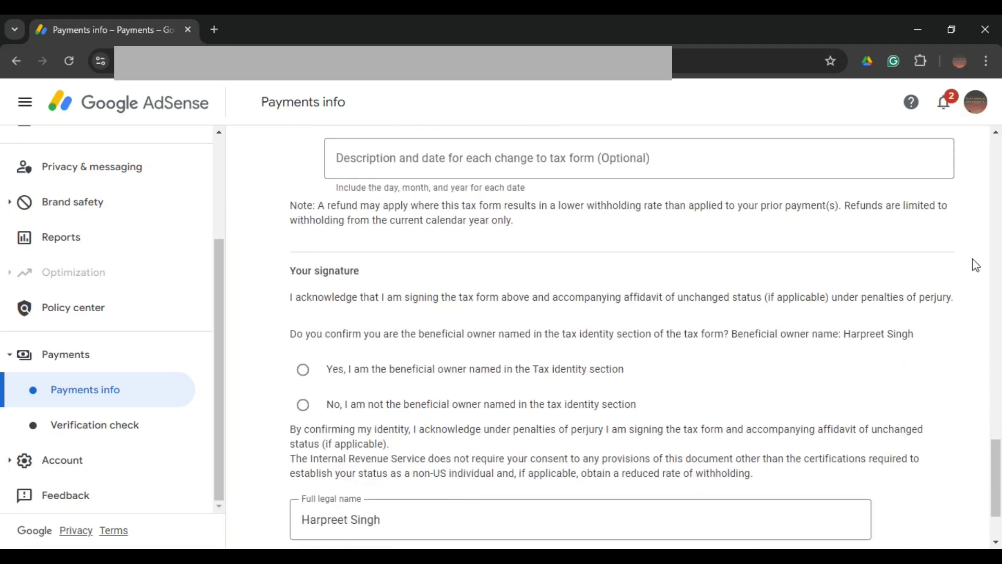
{"action": "scroll", "coordinate": [973, 258], "scroll_direction": "down", "scroll_amount": 1}
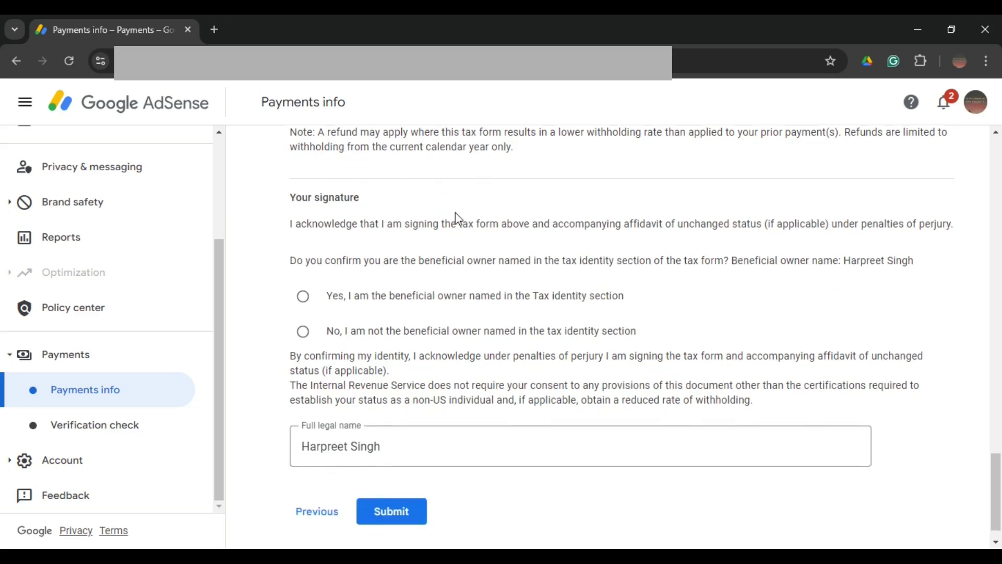
{"action": "left_click", "coordinate": [305, 296]}
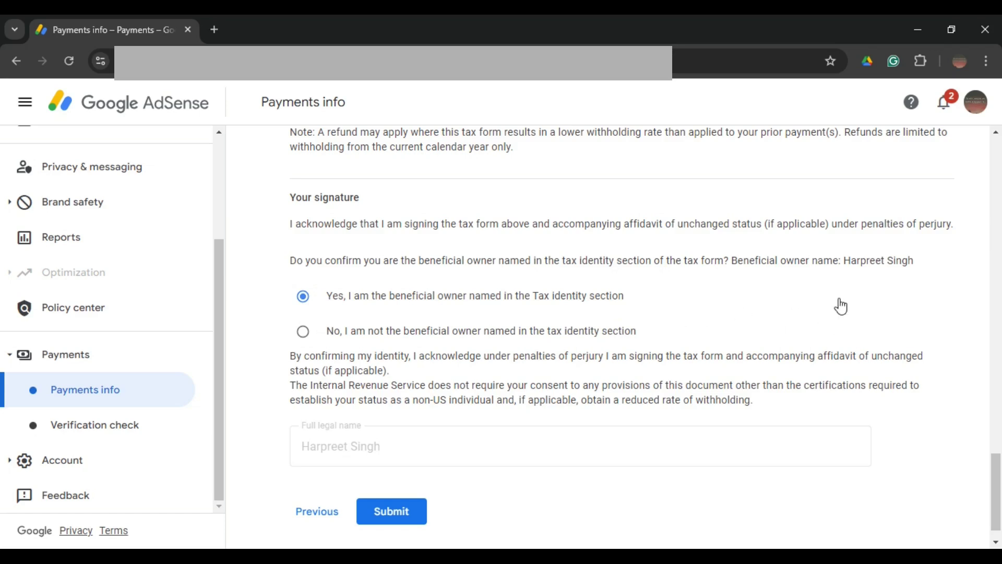
{"action": "scroll", "coordinate": [840, 305], "scroll_direction": "down", "scroll_amount": 1}
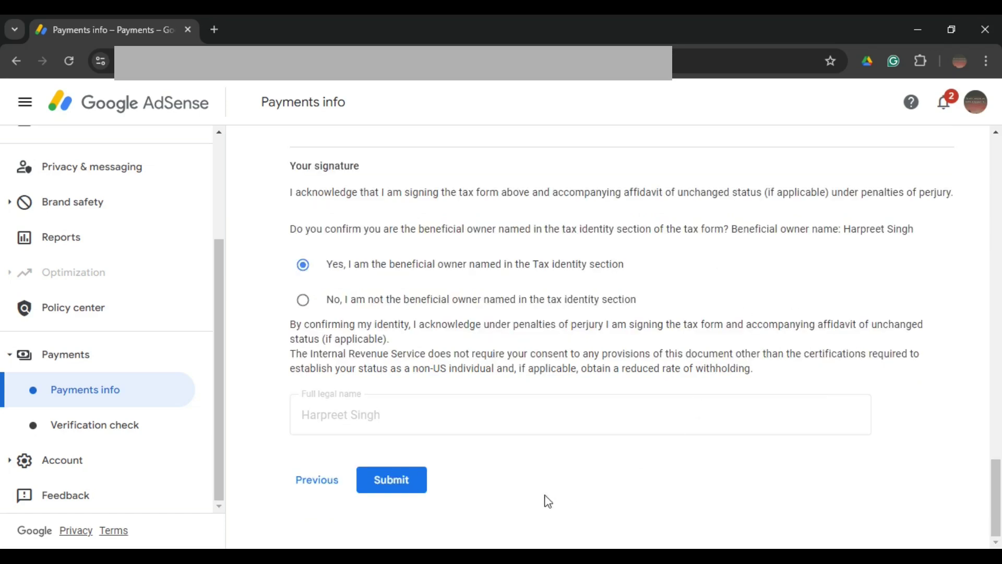
{"action": "left_click", "coordinate": [426, 483]}
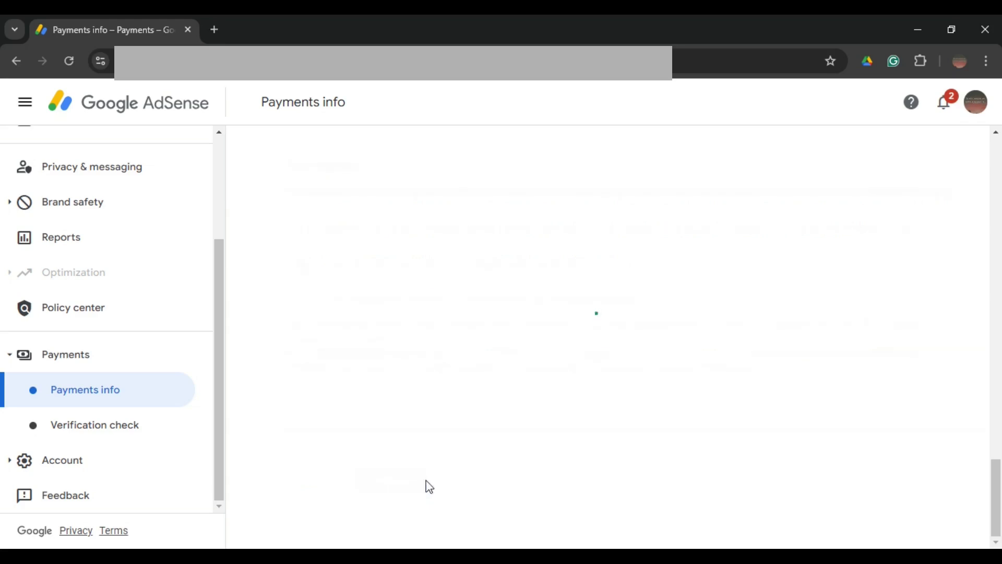